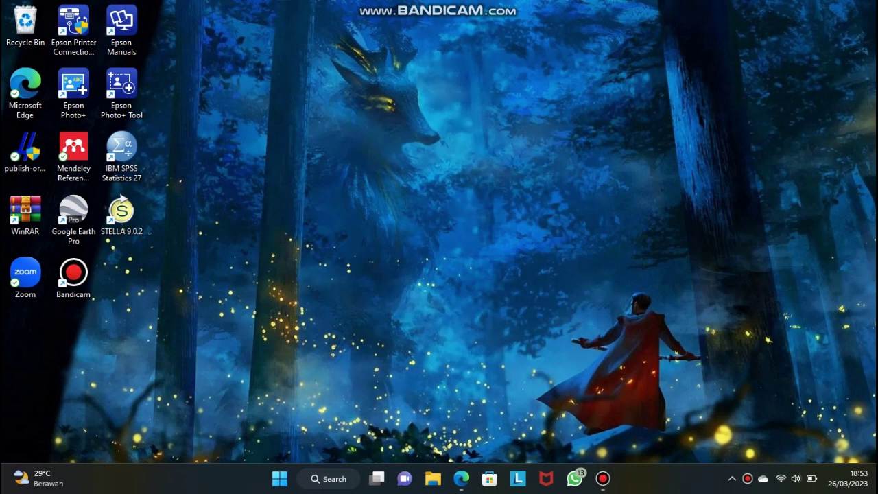
Step: Open the tide station page srgi.big.go.id/tides in Microsoft Edge
click(461, 478)
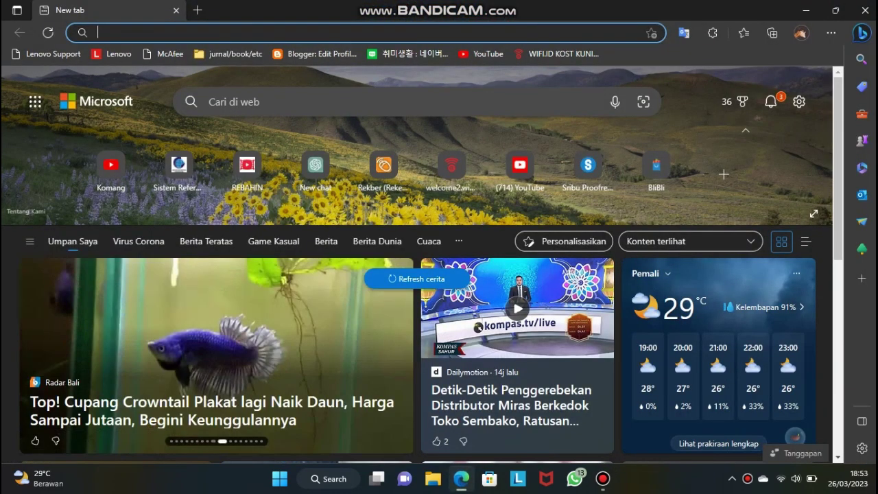
click(364, 33)
text(srgi)
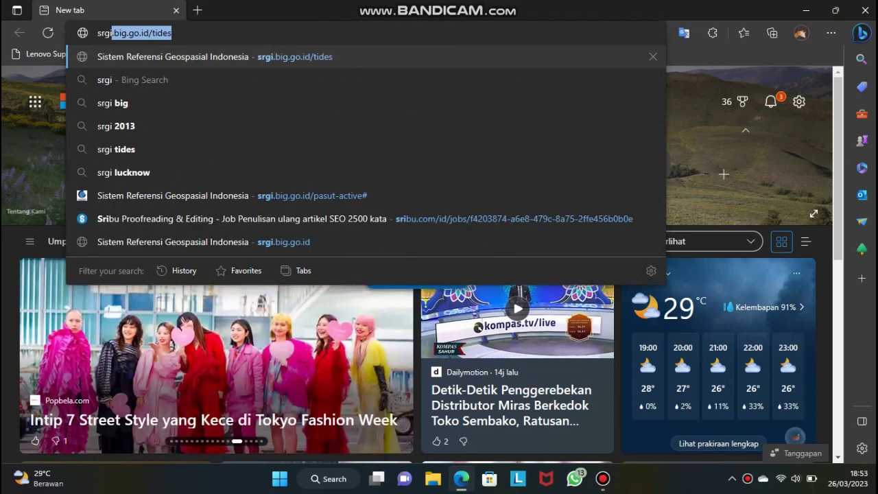
key(Right)
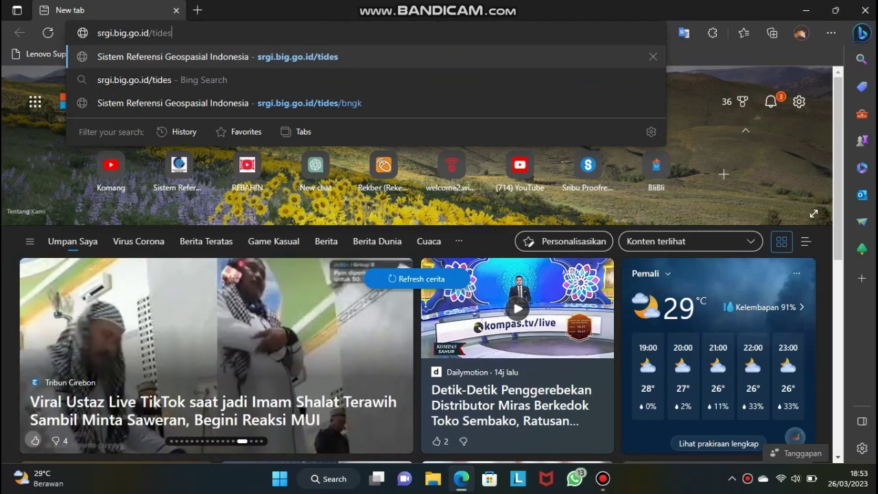
key(Return)
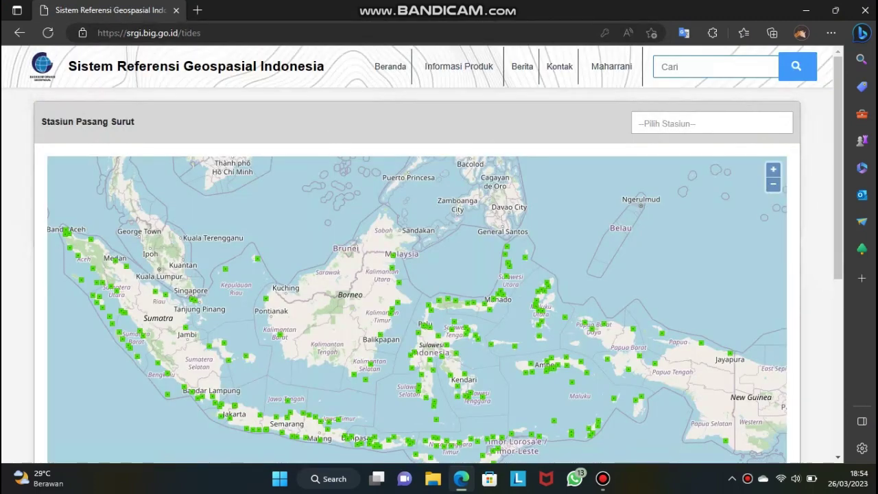
scroll(417, 254, down, 3)
scroll(417, 253, up, 4)
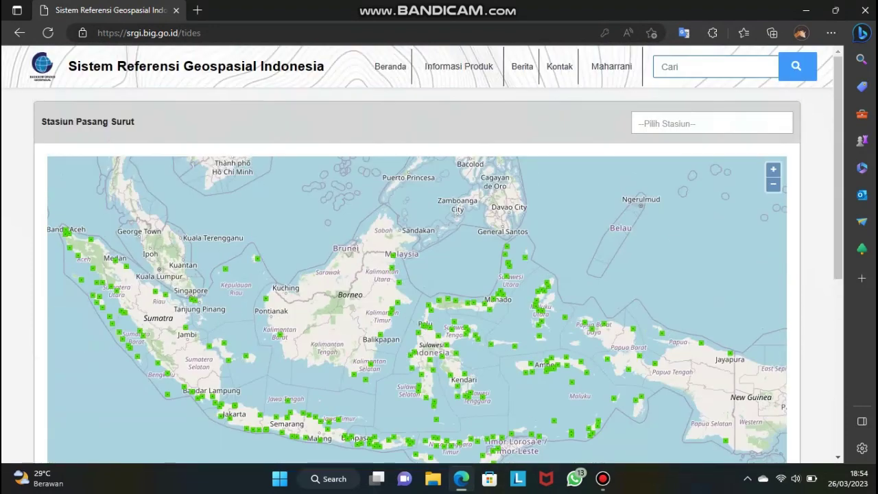
Step: Find and select the tide station BNGK - Bangka
mouse_move(611, 67)
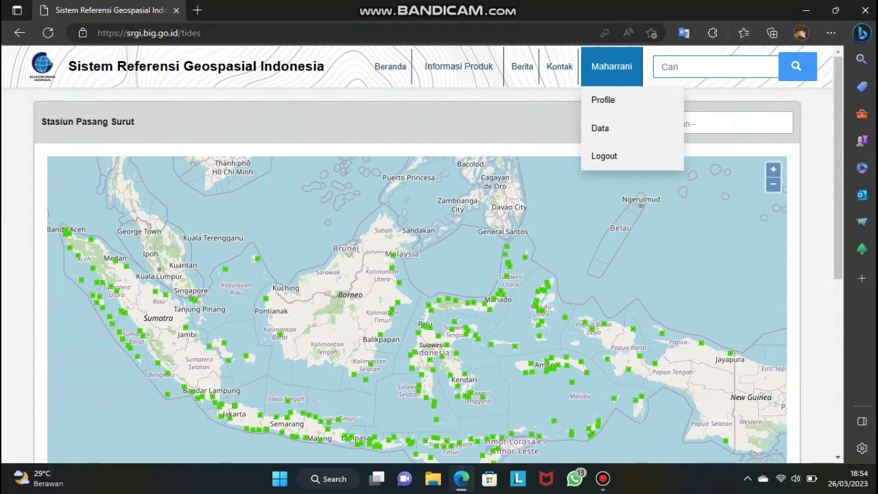
click(712, 123)
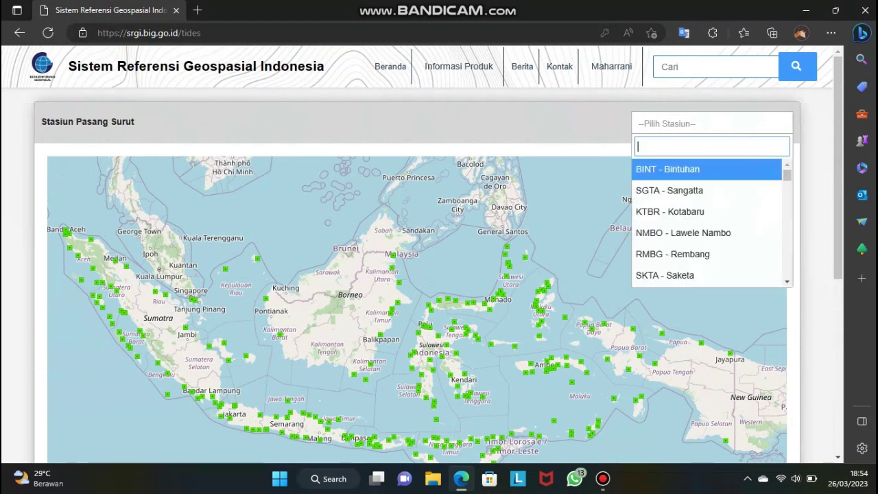
text(bangka)
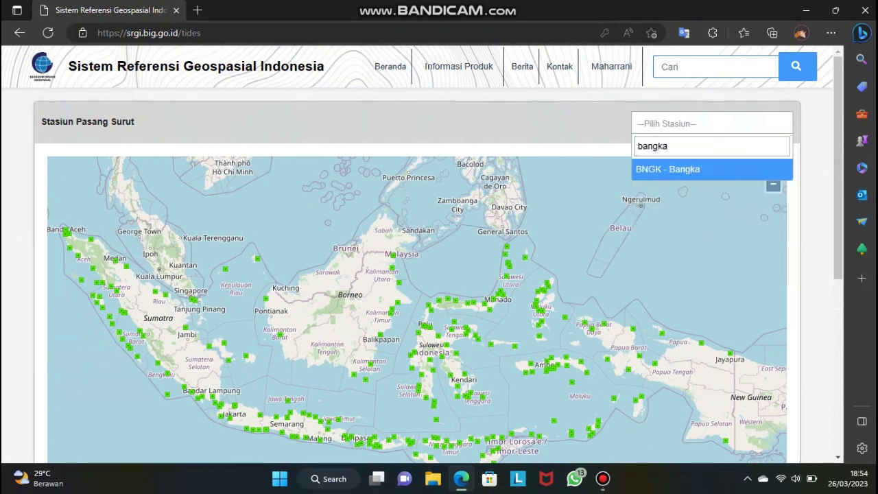
key(Return)
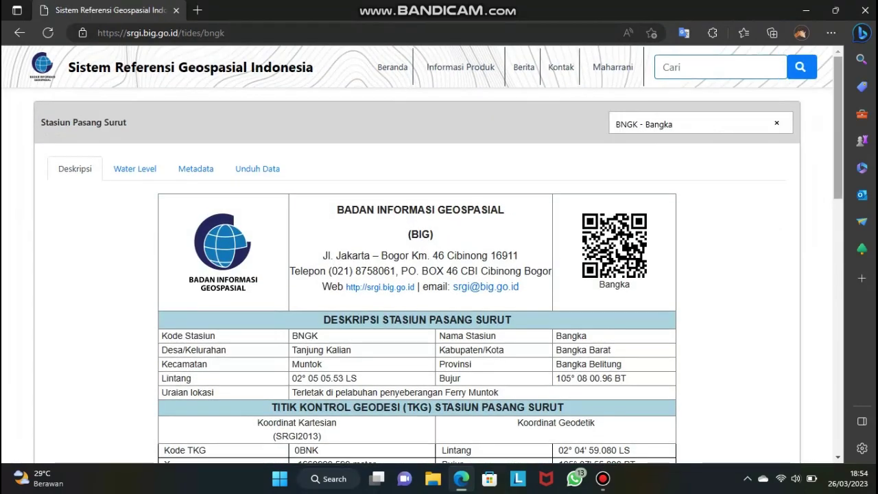
Step: Review the Bangka station description and open the tide prediction section of its data downloads
scroll(422, 253, down, 1)
scroll(417, 254, down, 6)
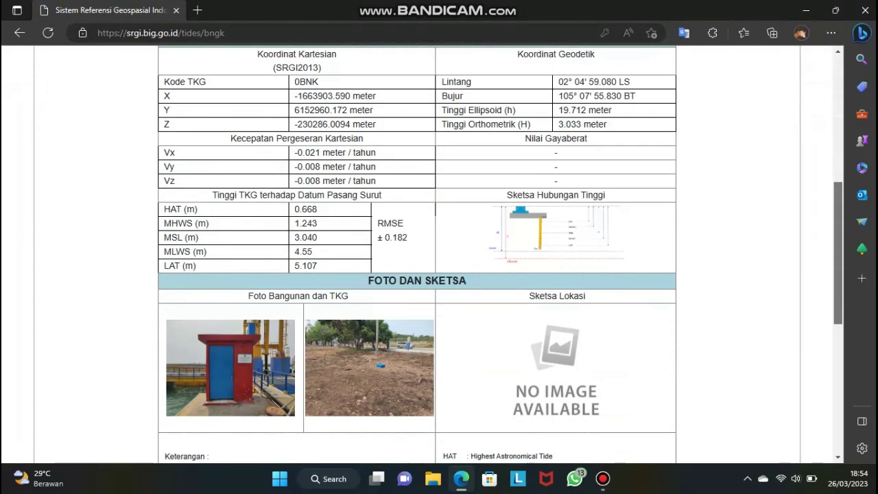
scroll(417, 254, up, 4)
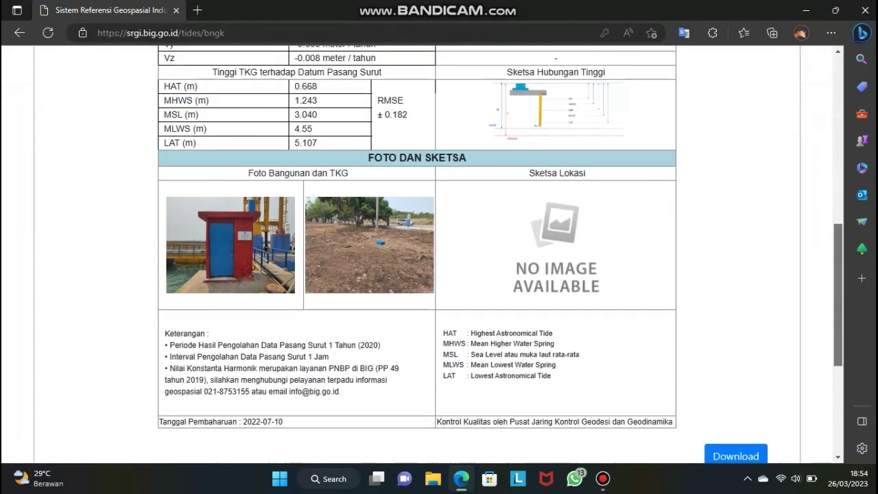
scroll(417, 254, up, 3)
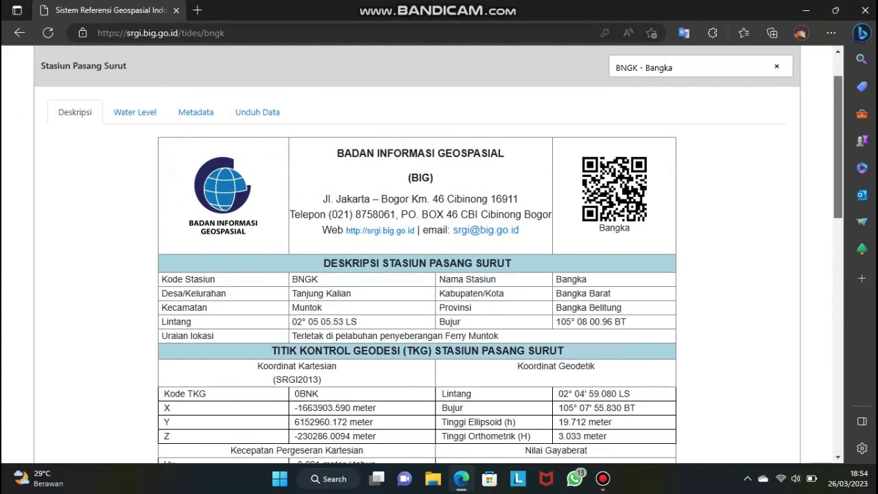
click(257, 112)
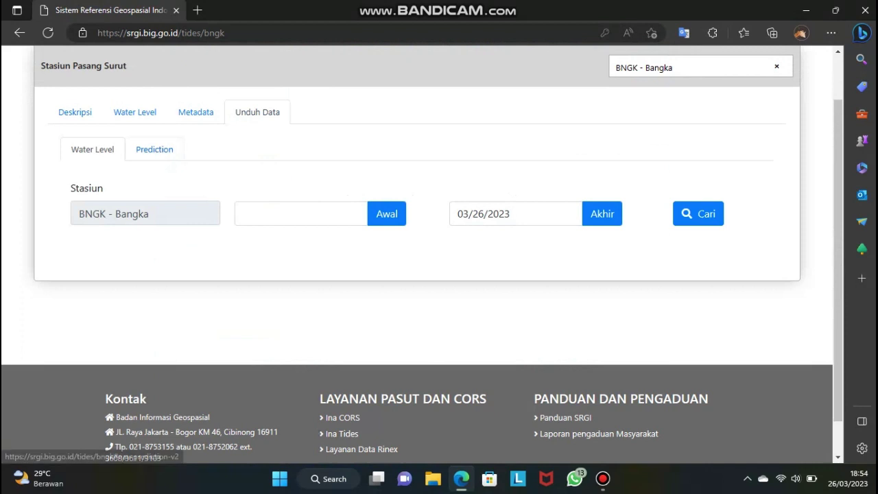
click(154, 149)
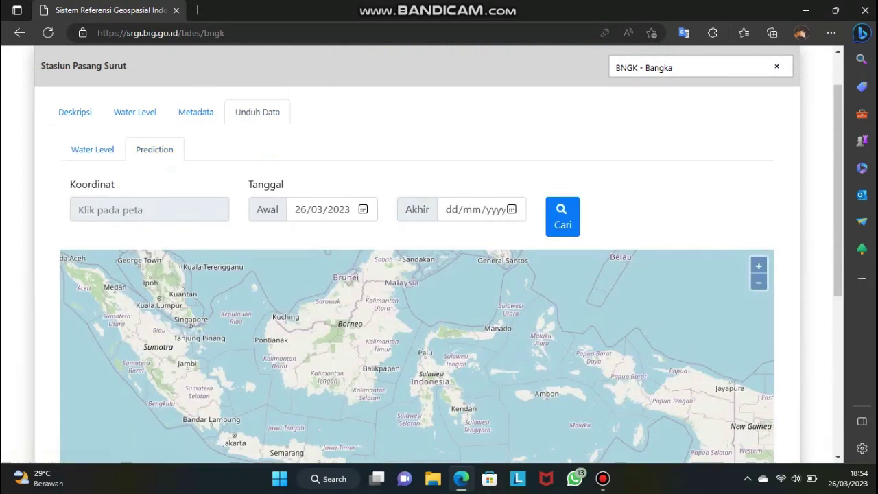
Step: Set the prediction period from 01/01/2023 to 31/12/2023
click(363, 209)
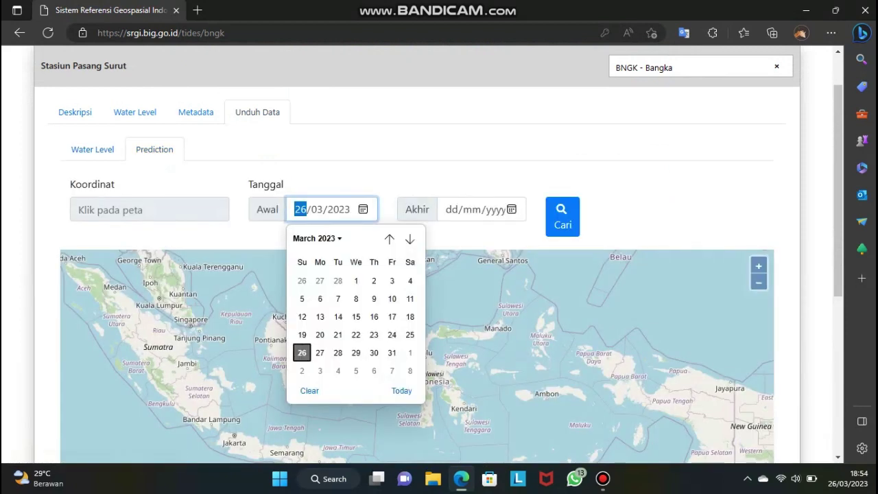
click(316, 238)
click(304, 280)
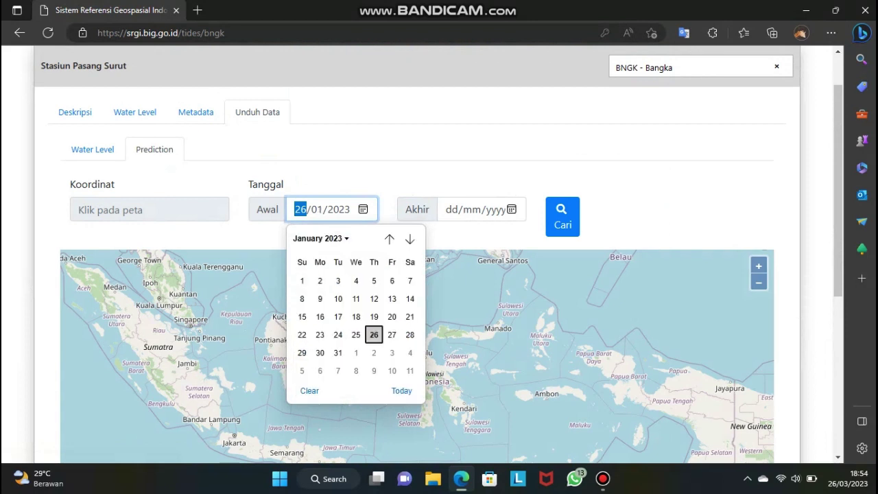
click(302, 281)
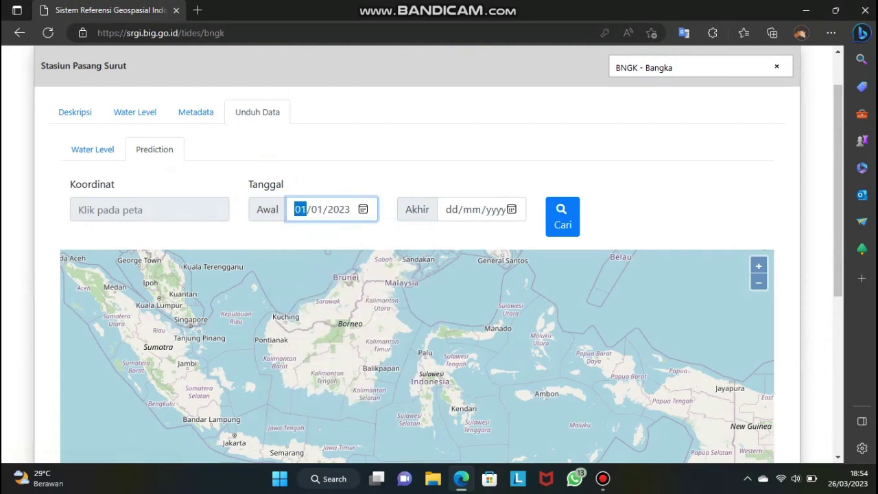
click(511, 209)
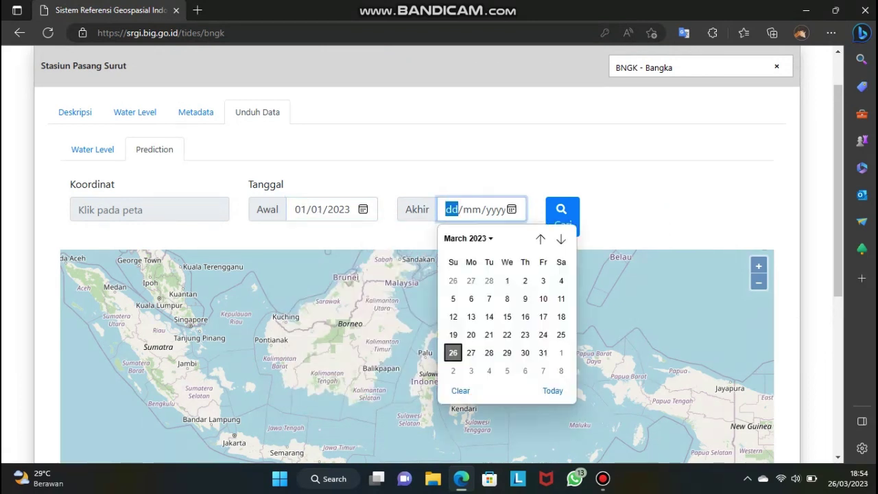
click(467, 238)
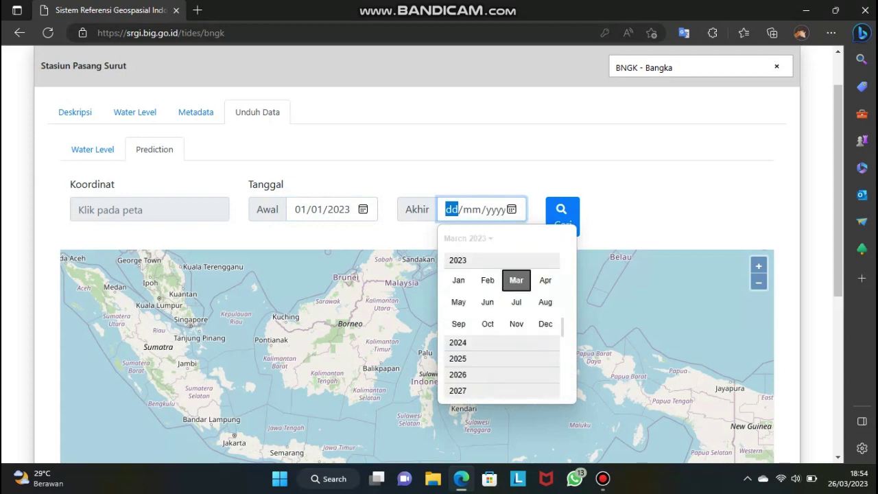
click(545, 323)
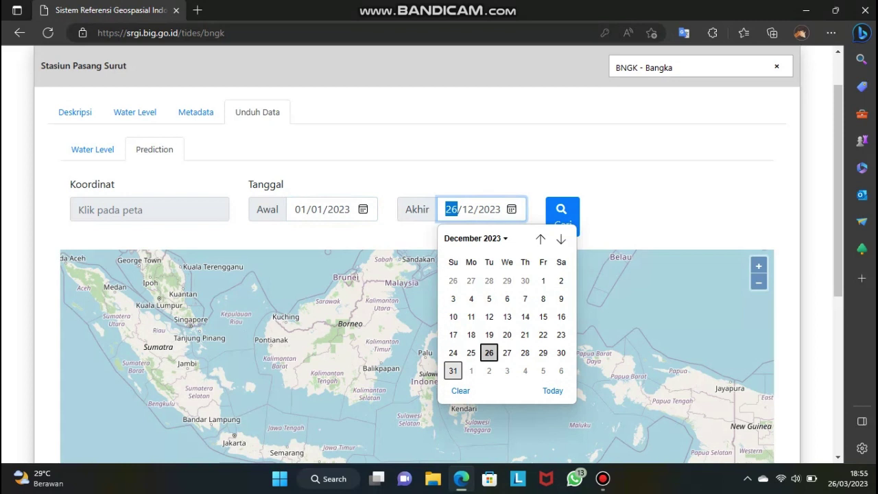
click(453, 370)
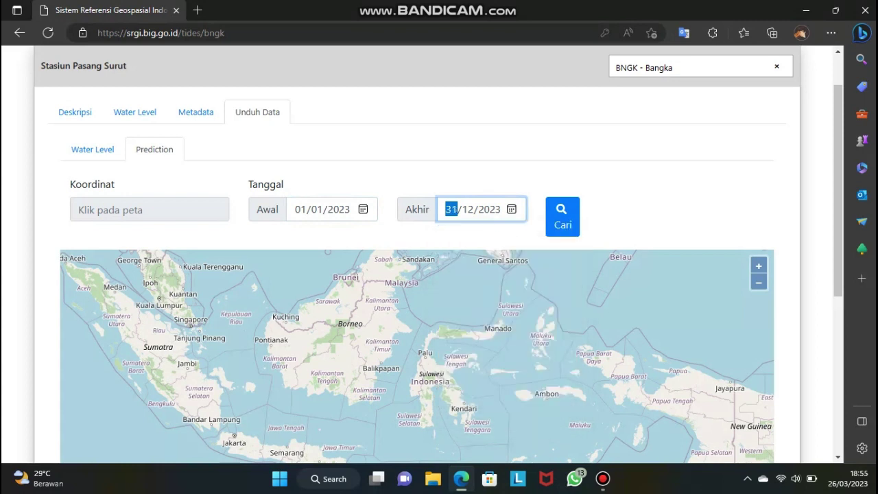
Step: Place the prediction point in the strait between Sadai and Penutuk, just off Pulau Lepar's coast, at about 106.7586, -2.9932
scroll(439, 274, down, 2)
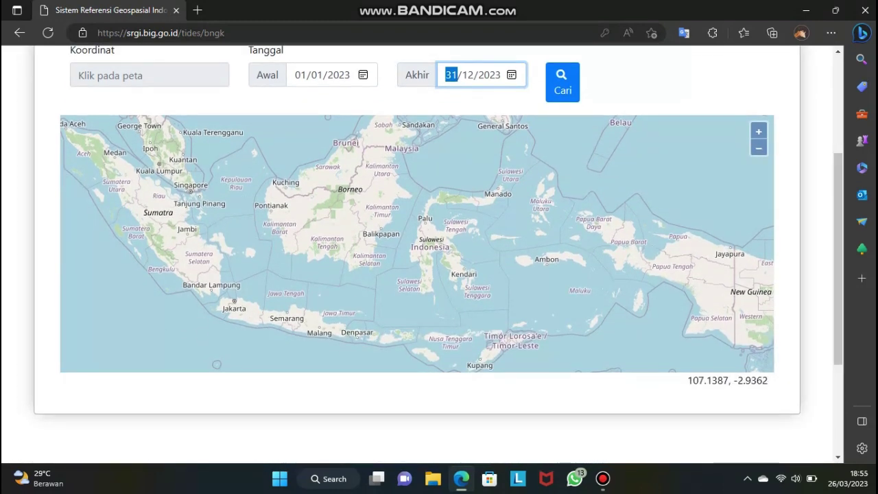
scroll(240, 248, up, 1)
scroll(240, 249, up, 2)
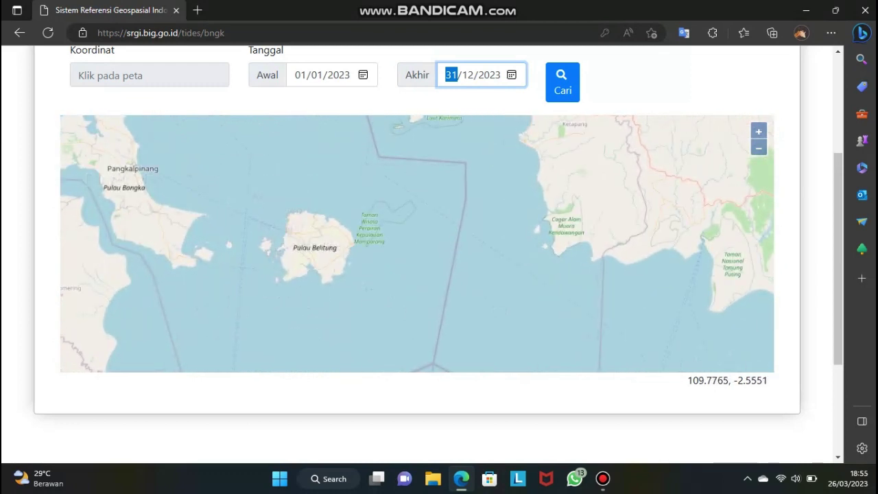
click(758, 131)
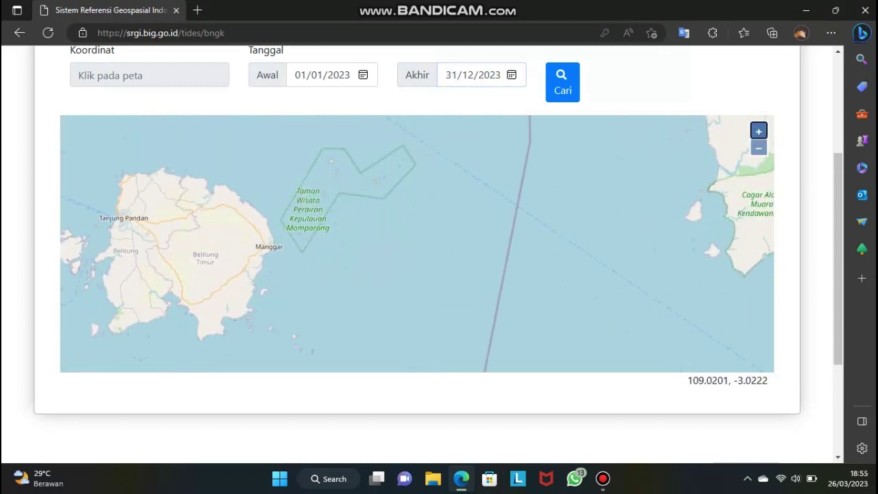
drag(167, 263, 493, 243)
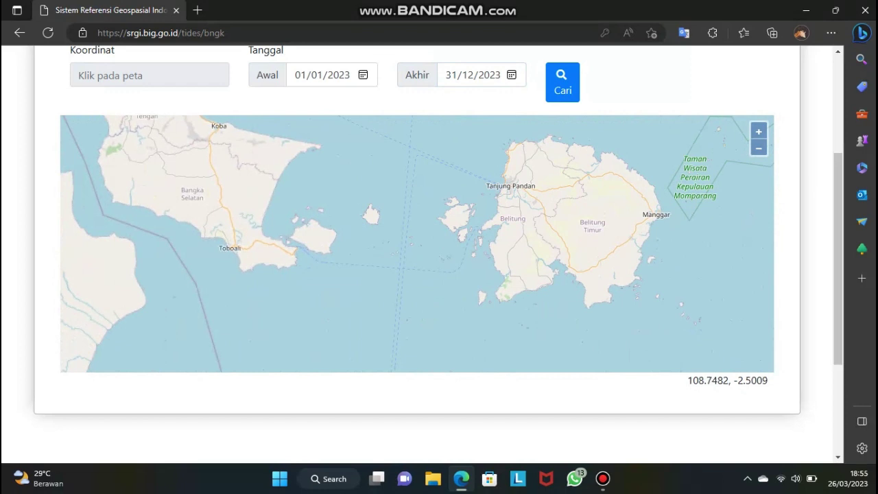
click(758, 131)
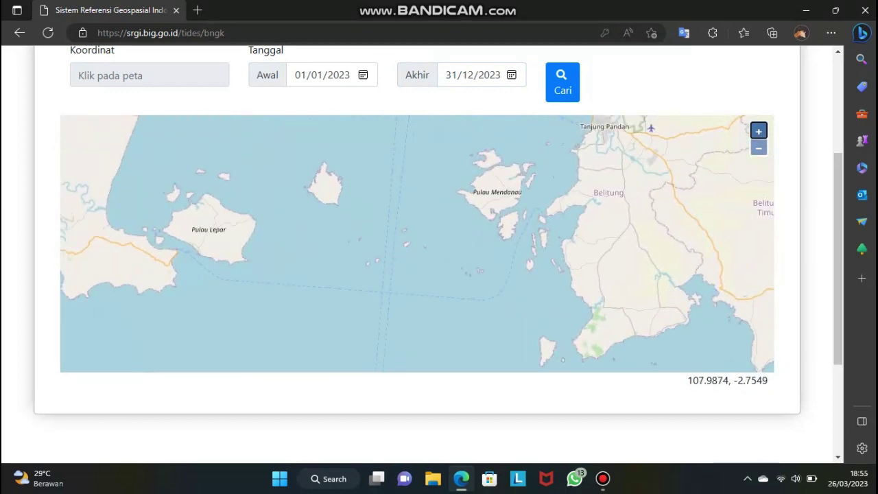
click(758, 131)
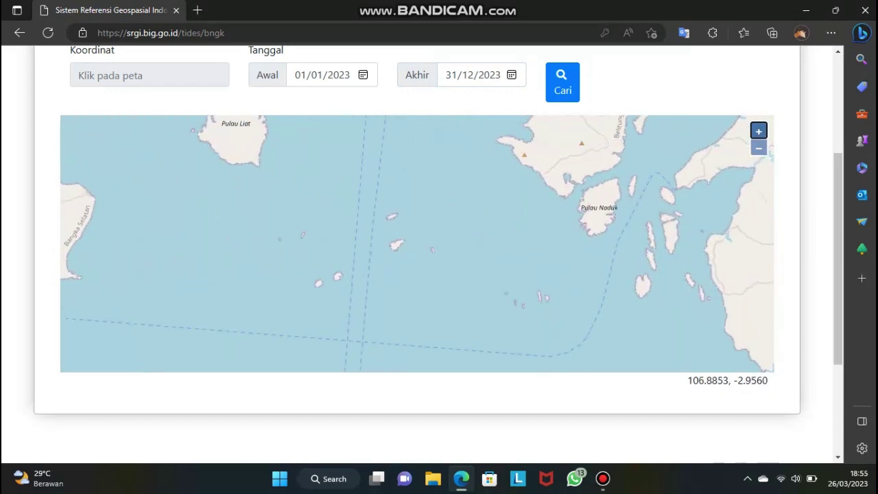
drag(73, 206, 243, 218)
scroll(280, 218, up, 2)
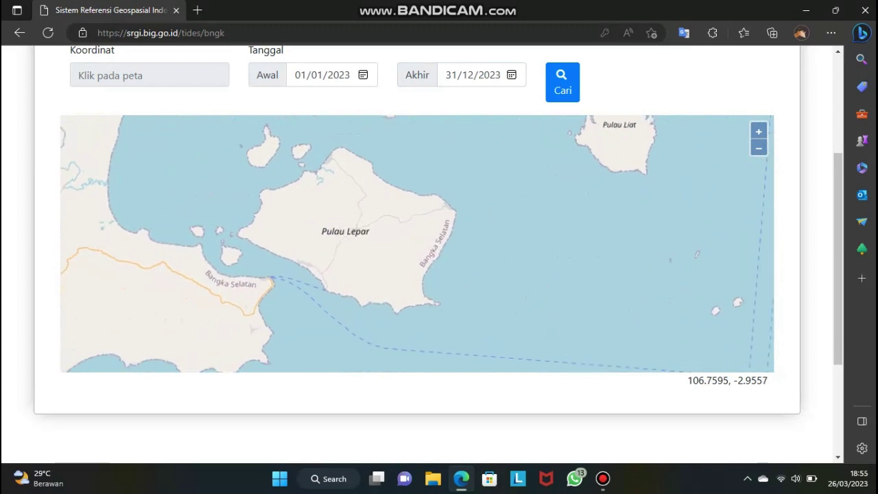
scroll(293, 222, up, 1)
scroll(292, 221, up, 3)
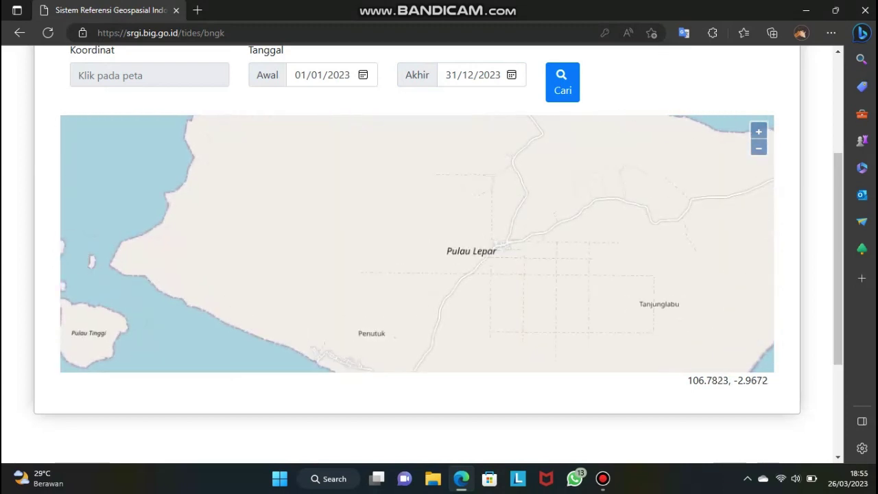
drag(297, 223, 275, 130)
drag(277, 170, 299, 151)
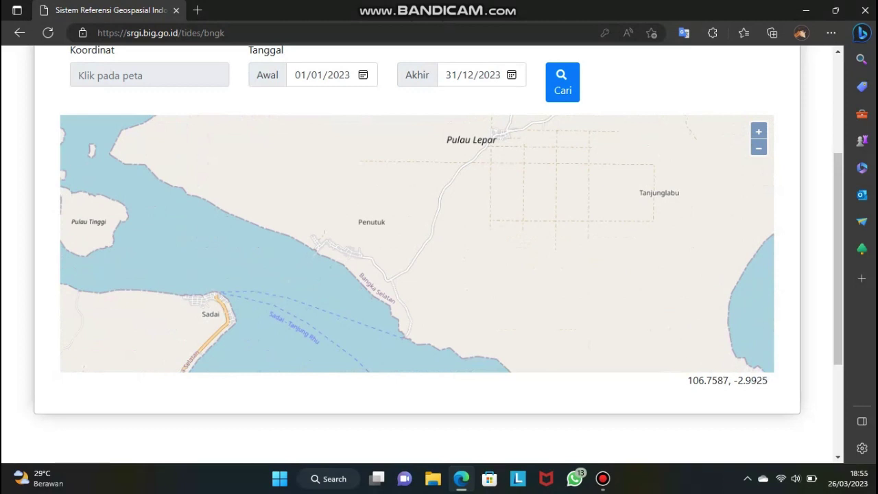
click(274, 253)
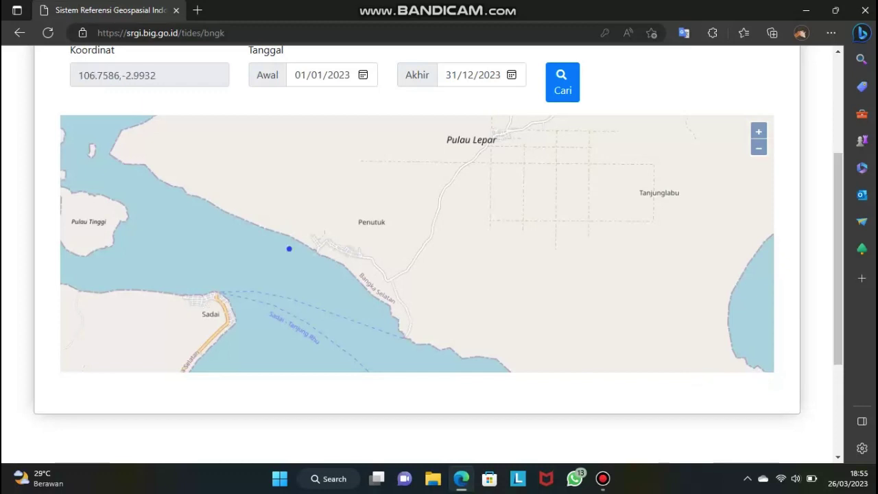
Step: Retrieve the tide predictions for the chosen point and period, and review the water level table
click(563, 82)
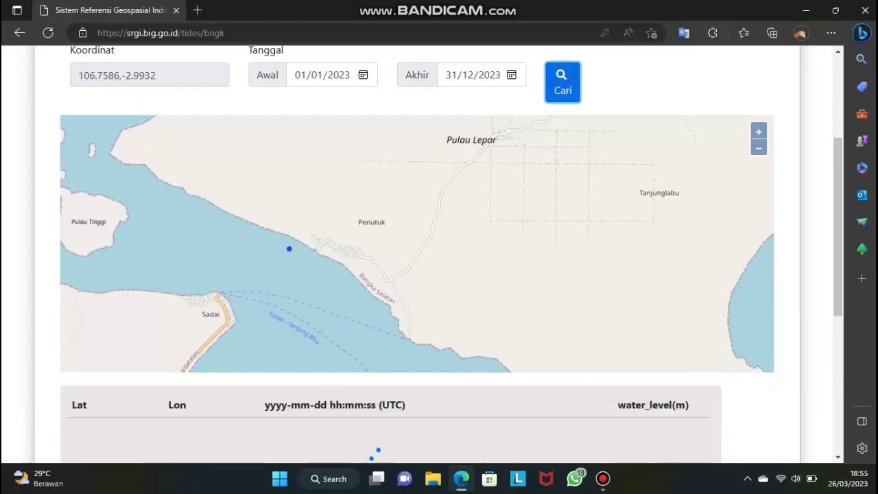
drag(837, 226, 838, 297)
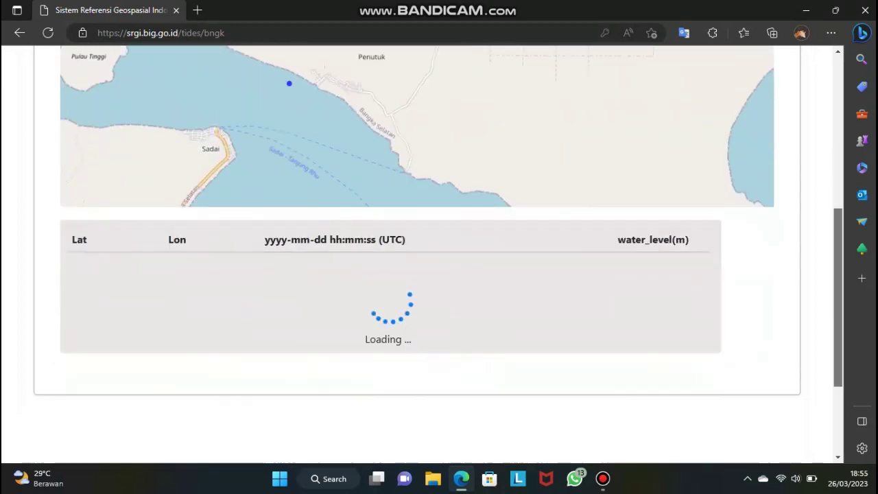
scroll(439, 254, down, 1)
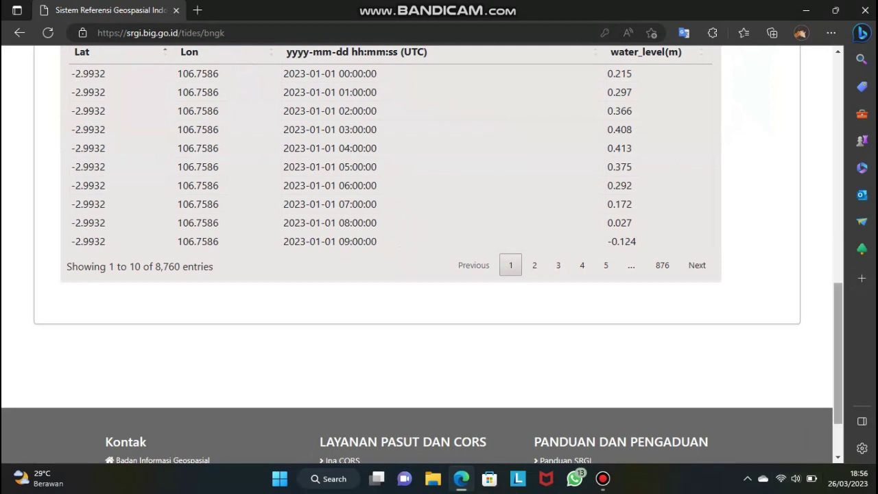
scroll(439, 254, up, 3)
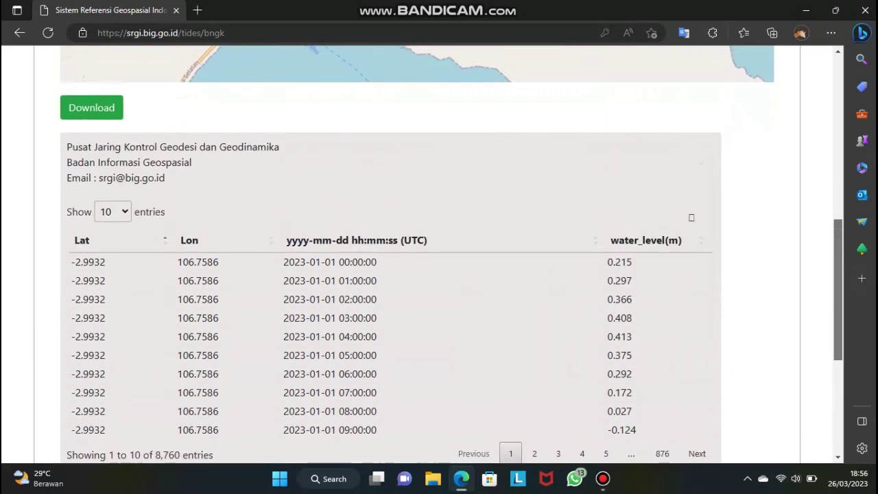
Step: Download the tide predictions, giving "Penelitian" as the purpose of data usage and accepting the terms and conditions
click(91, 111)
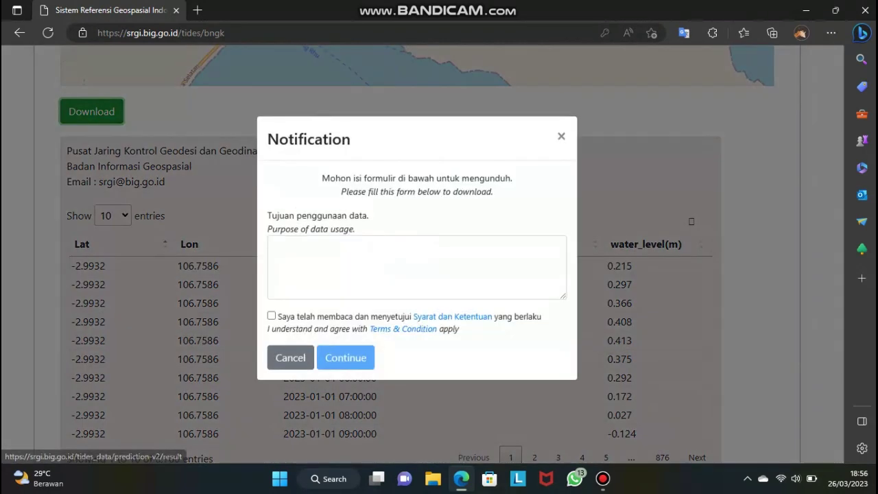
click(417, 273)
text(p)
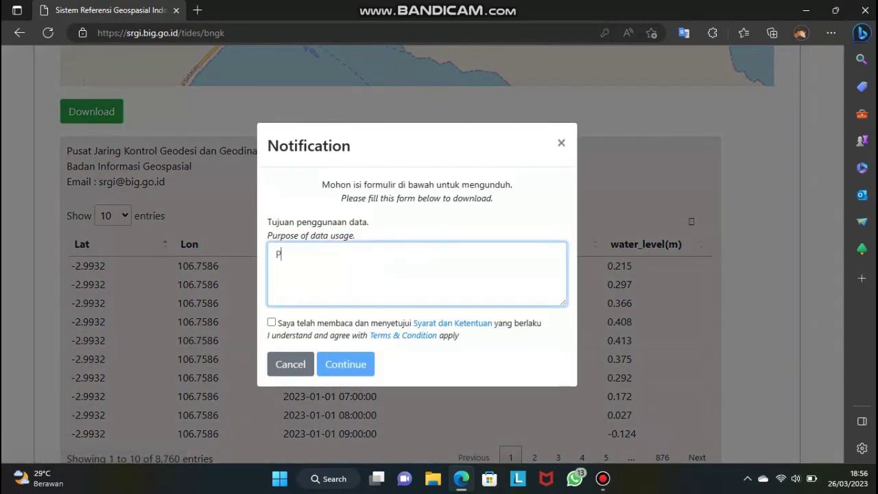
text(enelitian)
click(270, 322)
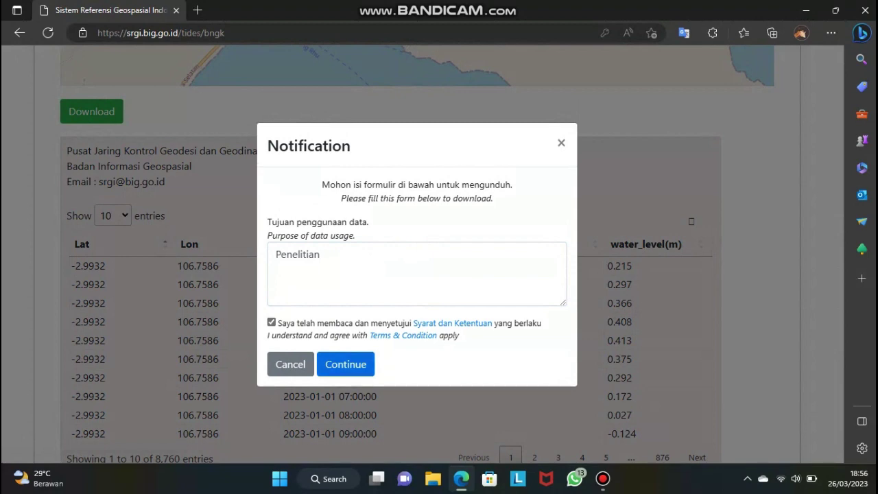
click(346, 363)
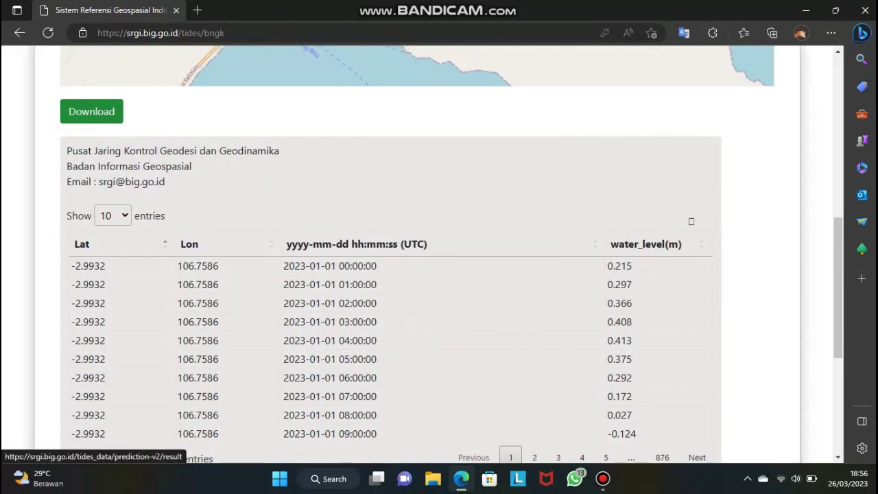
click(91, 111)
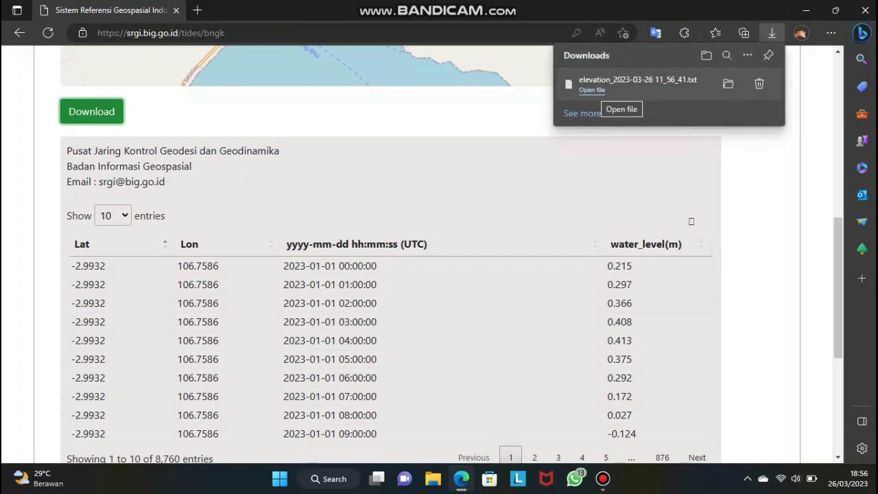
Step: Open the downloaded elevation text file in Notepad and copy its entire contents
click(648, 85)
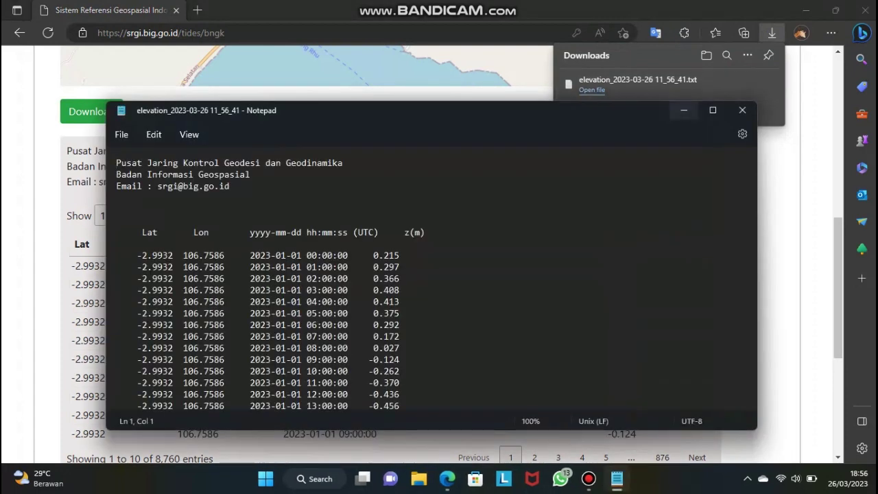
click(712, 110)
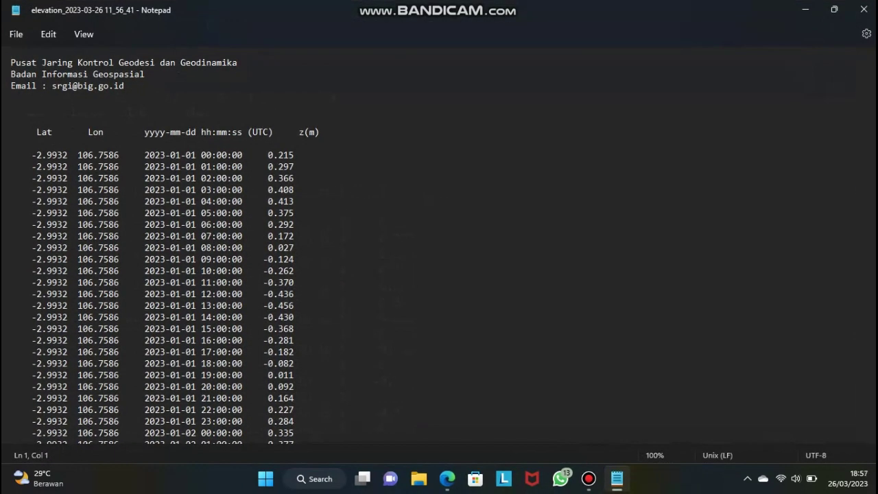
right_click(12, 62)
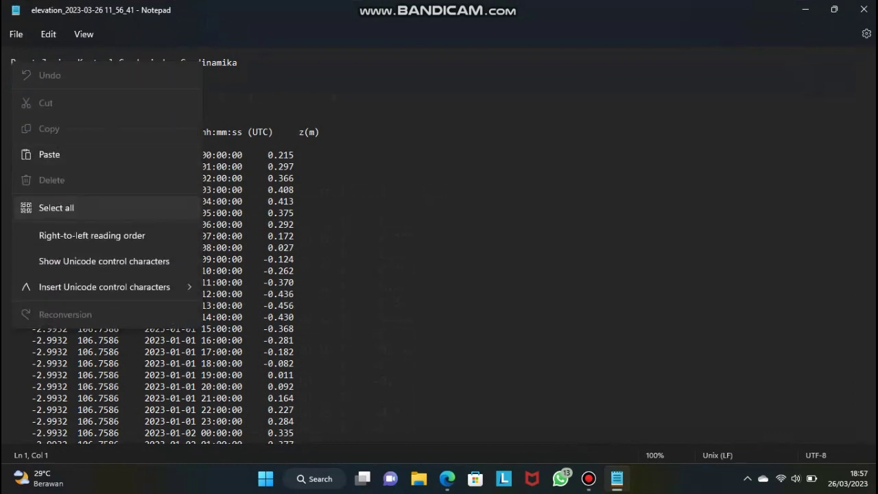
key(Return)
key(shift+F10)
key(Down)
key(Down)
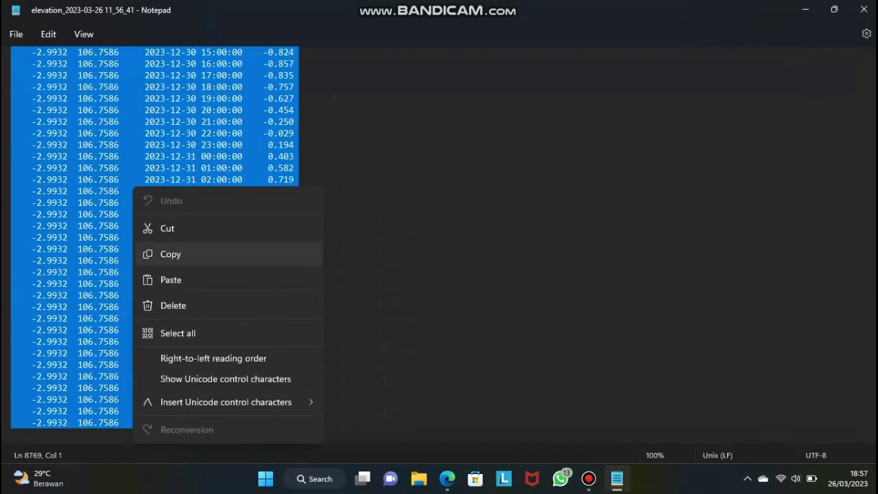
key(Return)
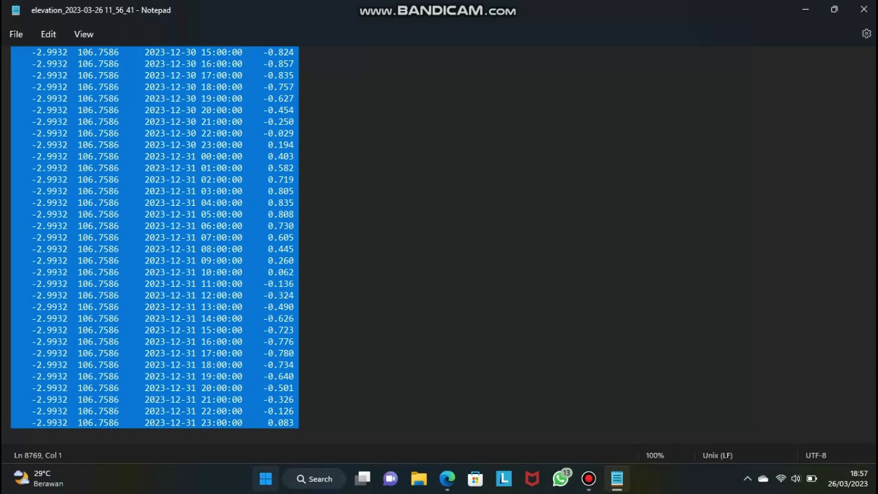
Step: Switch to Excel, create a blank workbook and paste the copied tide data starting at cell A1
key(super)
key(Return)
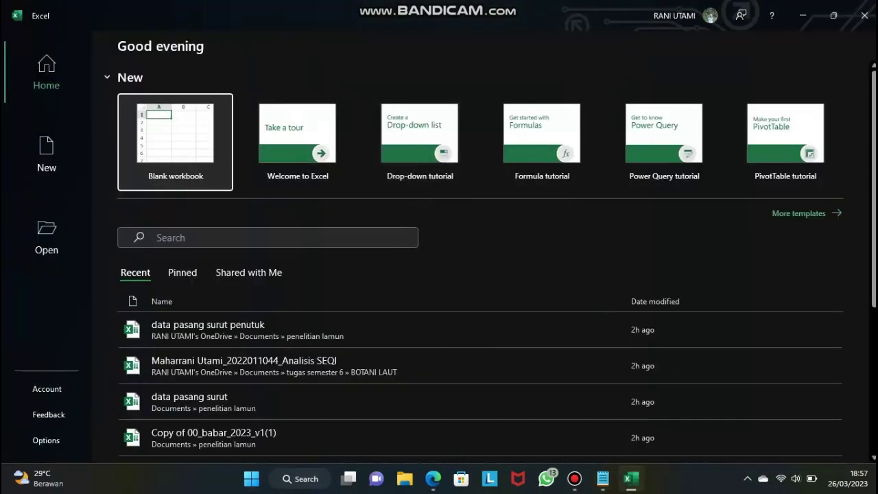
click(175, 142)
click(162, 224)
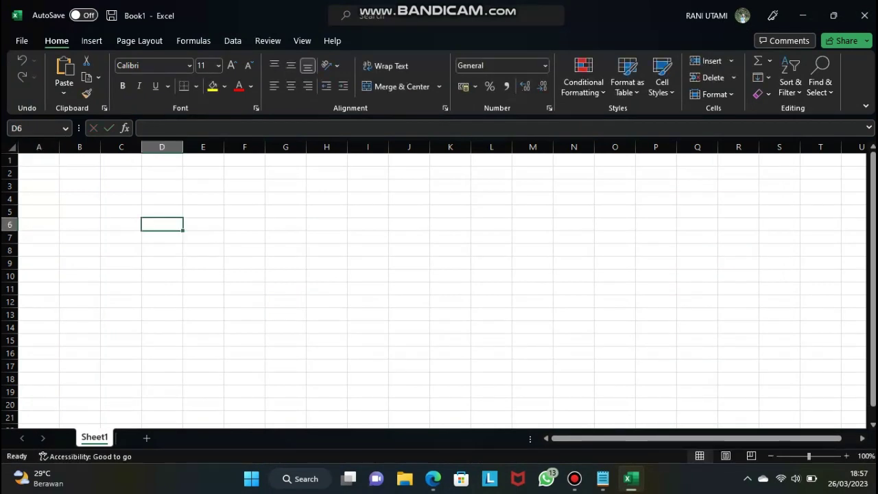
click(38, 160)
right_click(38, 165)
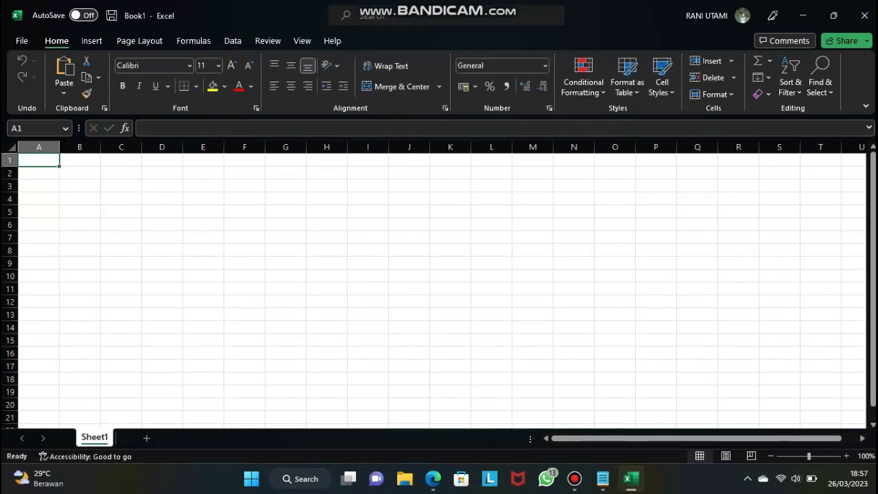
right_click(46, 162)
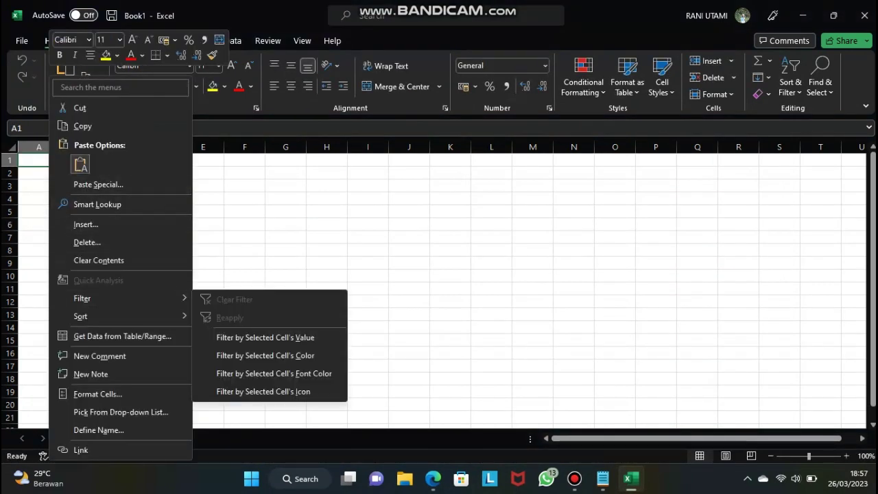
click(78, 165)
click(285, 198)
Step: Delete the six agency header rows above the column titles and the empty row beneath the titles
drag(10, 160, 9, 224)
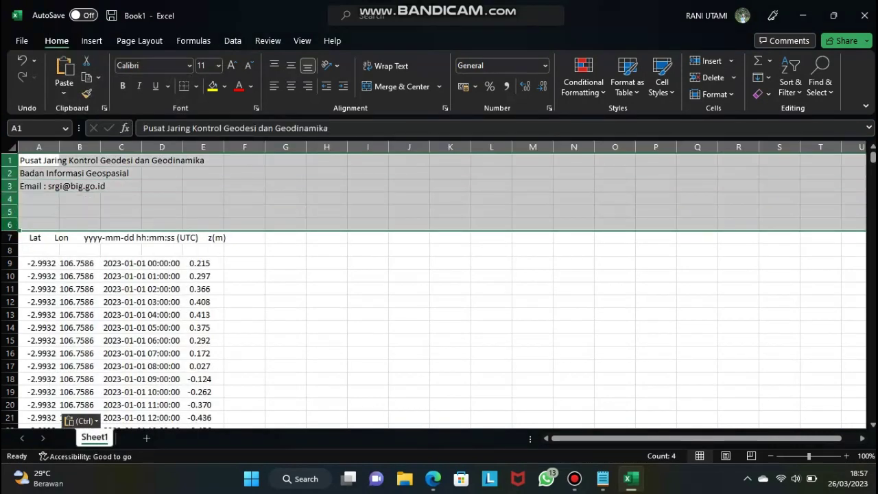
right_click(10, 211)
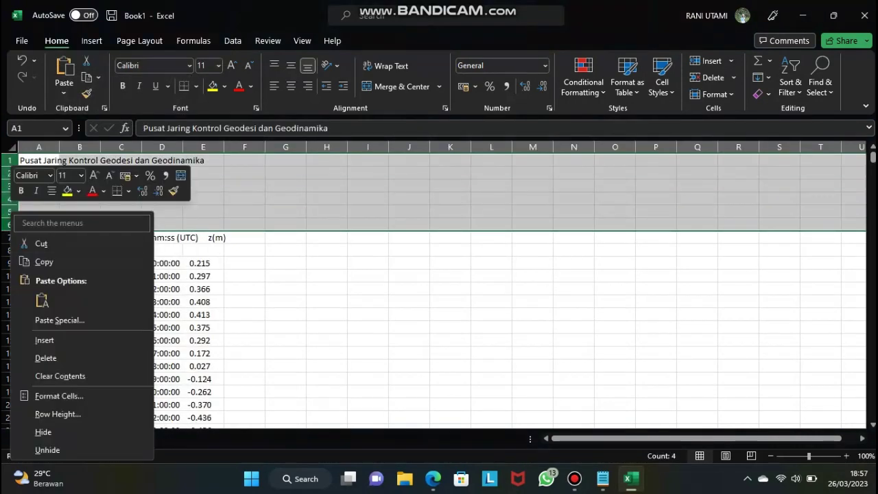
click(45, 357)
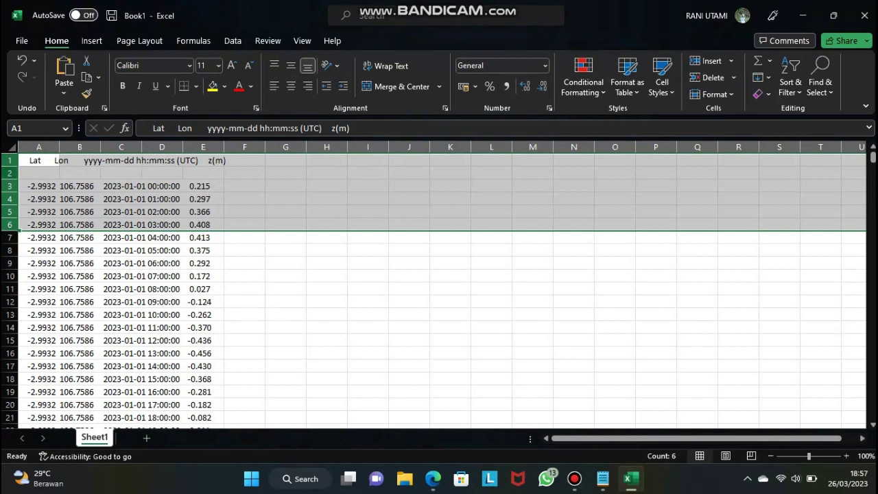
click(10, 172)
right_click(10, 173)
click(42, 322)
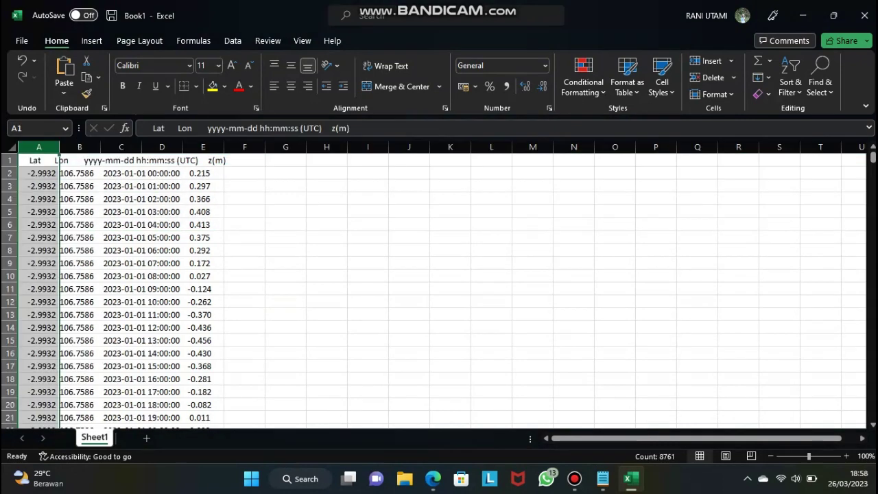
Step: Split column A with Text to Columns as delimited data, using Space instead of Tab as the delimiter and General format
click(232, 41)
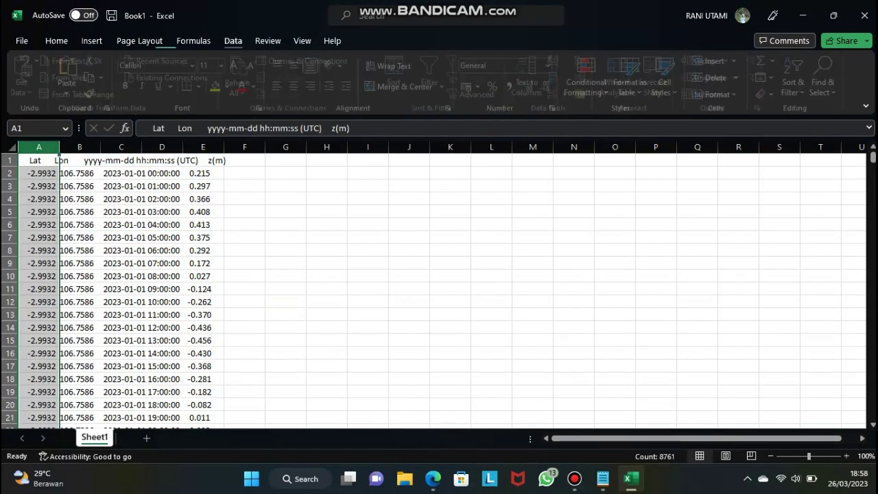
click(533, 76)
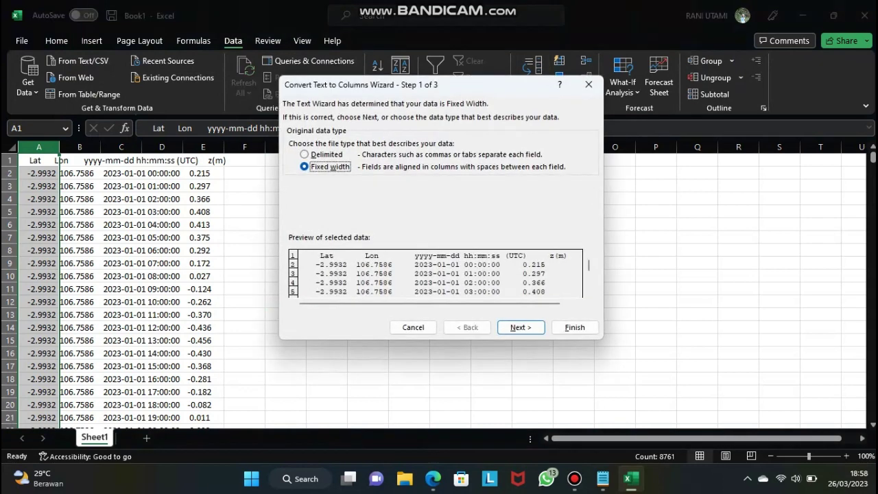
click(303, 154)
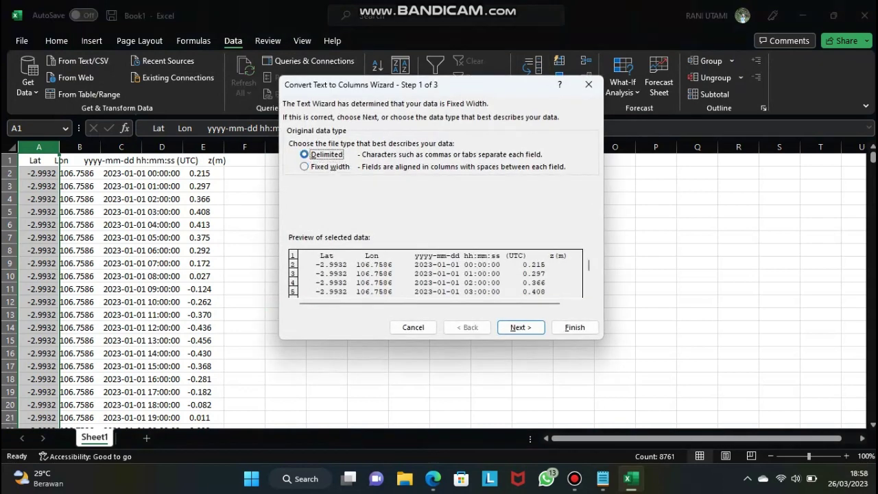
click(519, 327)
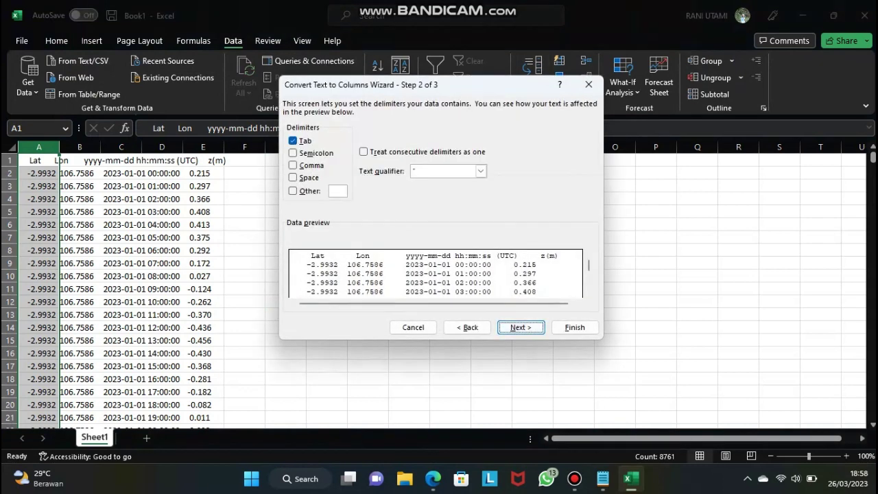
click(293, 177)
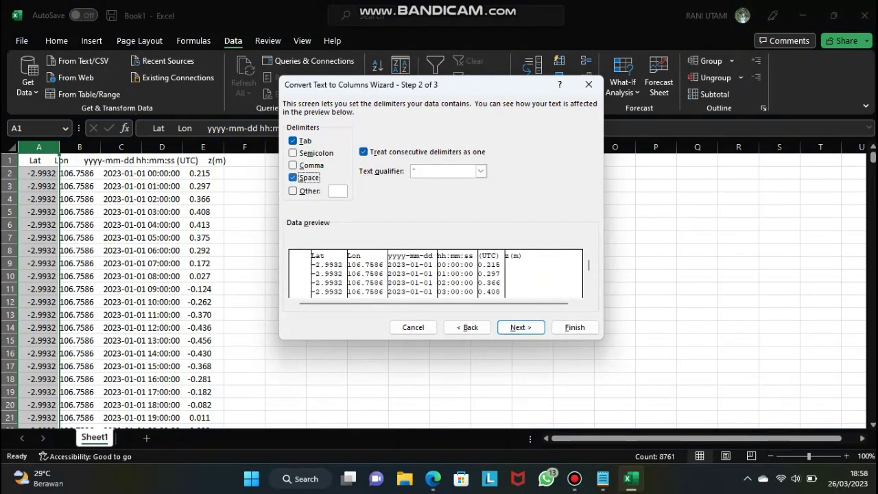
click(292, 140)
click(519, 327)
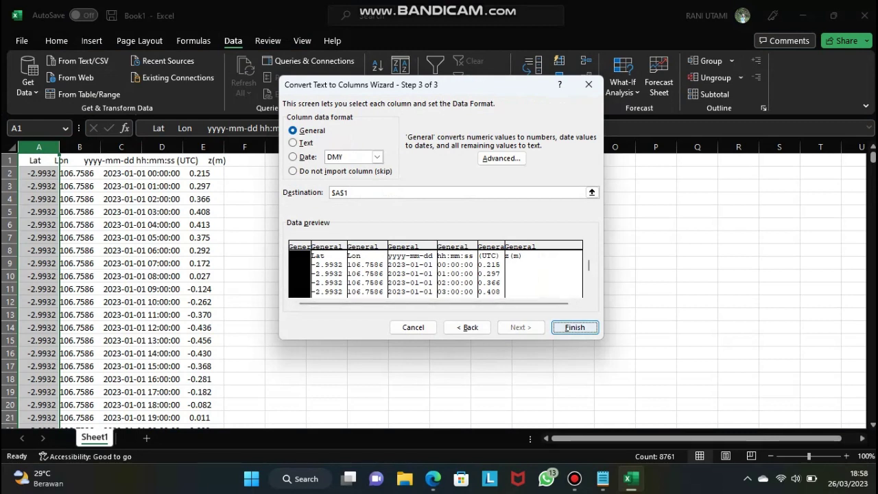
click(575, 327)
Step: Widen the yyyy-mm-dd column so the full dates fit, and delete the empty column A
click(327, 276)
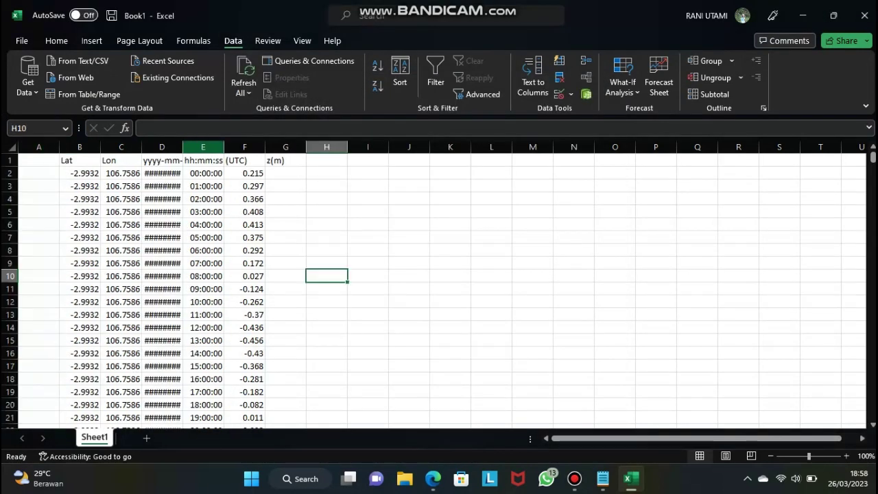
drag(183, 147, 208, 147)
click(38, 147)
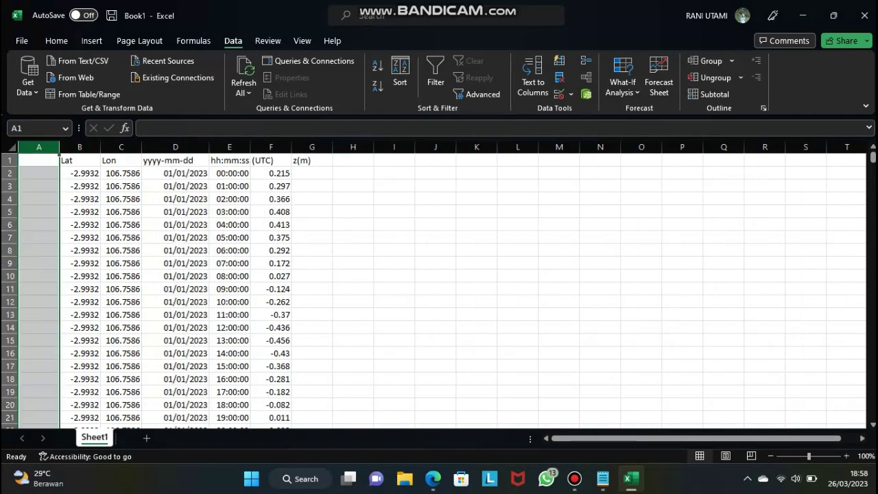
right_click(46, 145)
click(83, 289)
click(271, 275)
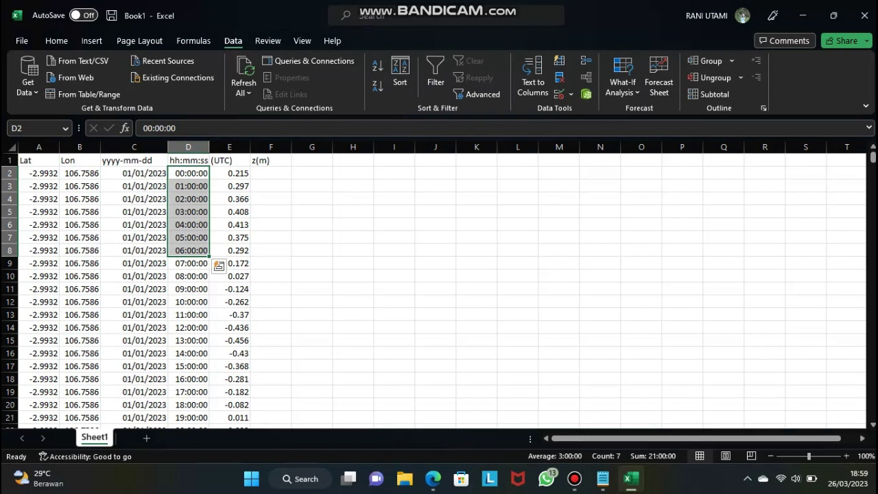
Step: Delete the time cells D2:D8 (00:00:00 to 06:00:00), shifting the cells below up
right_click(201, 225)
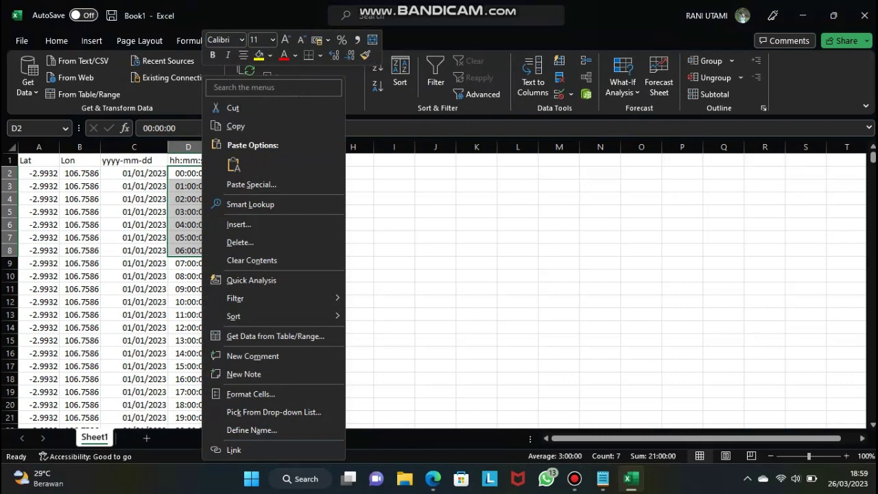
key(Escape)
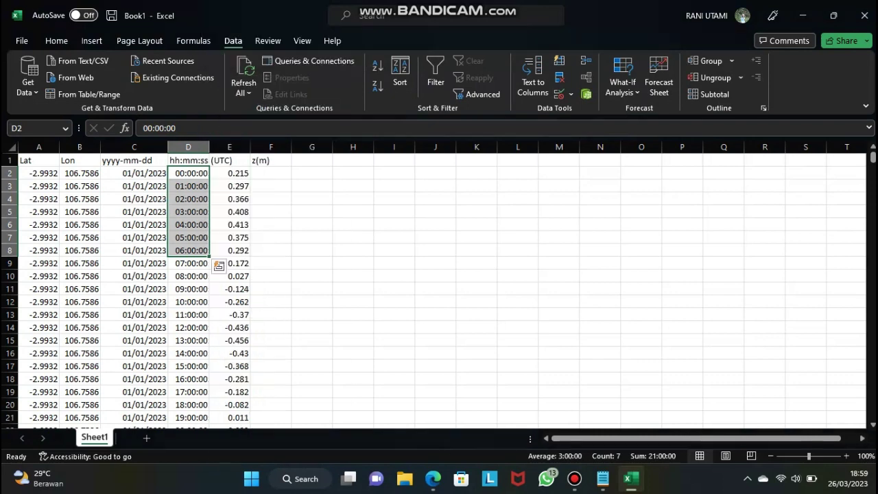
right_click(202, 238)
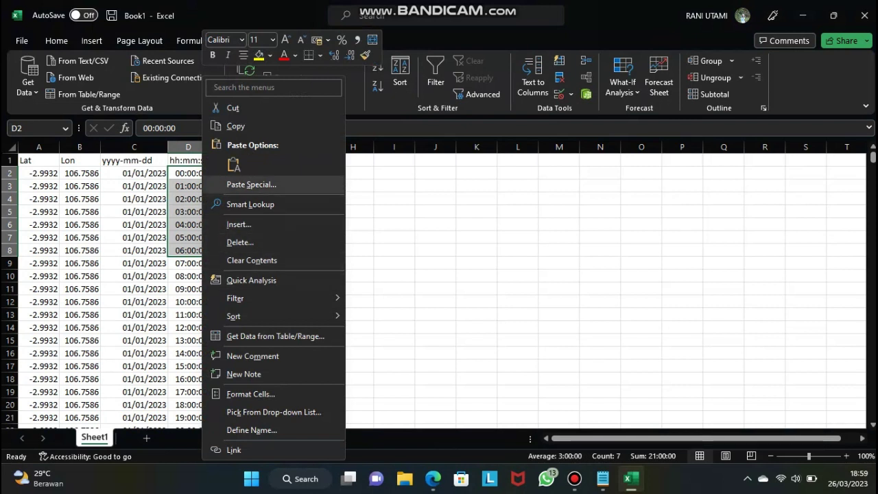
key(ctrl+minus)
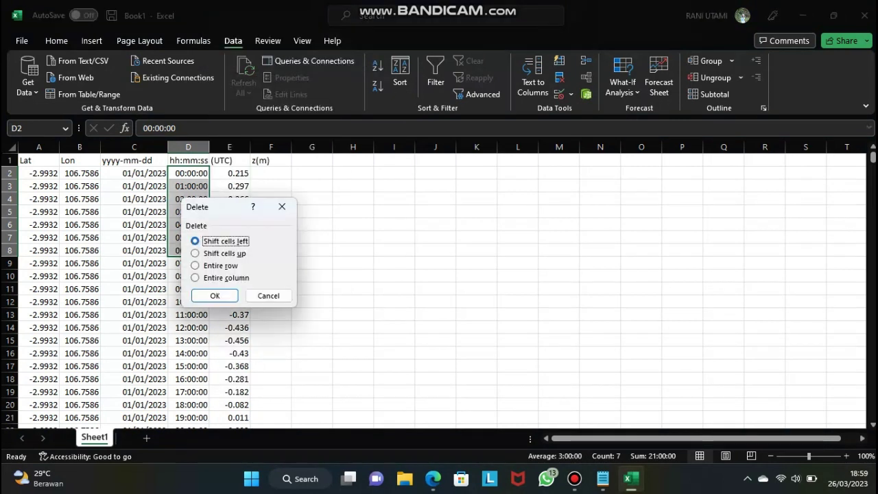
key(Down)
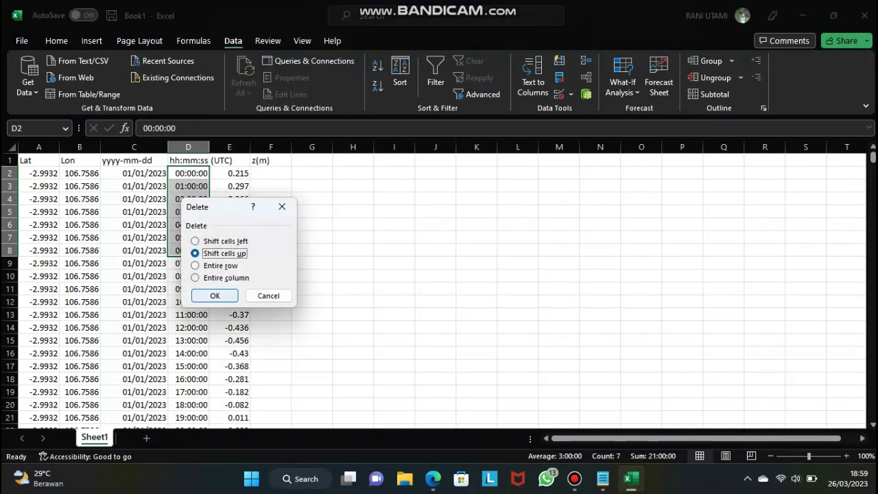
key(Return)
click(312, 250)
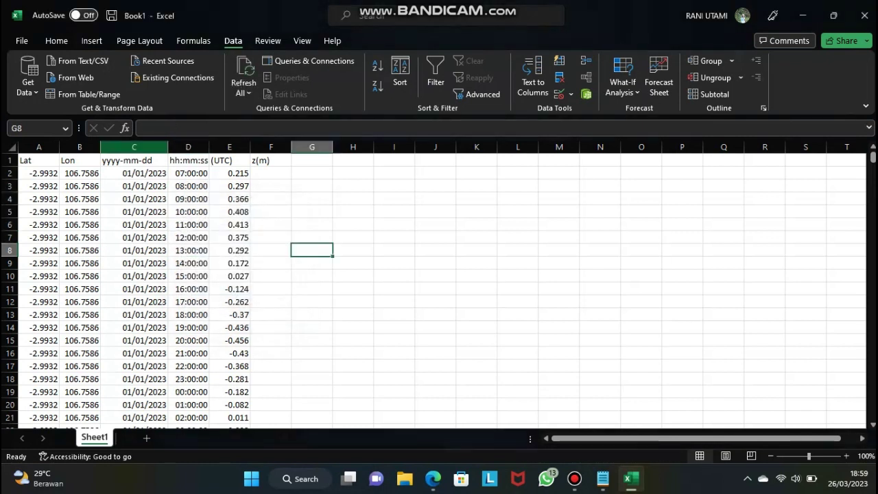
Step: Split the yyyy-mm-dd column with Text to Columns as delimited data, using only "/" as delimiter, General format and destination $G:$I
click(134, 147)
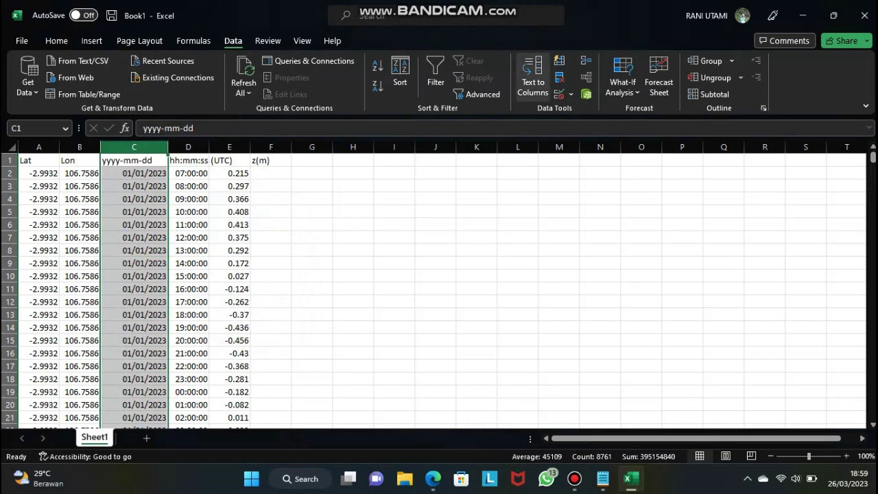
click(533, 77)
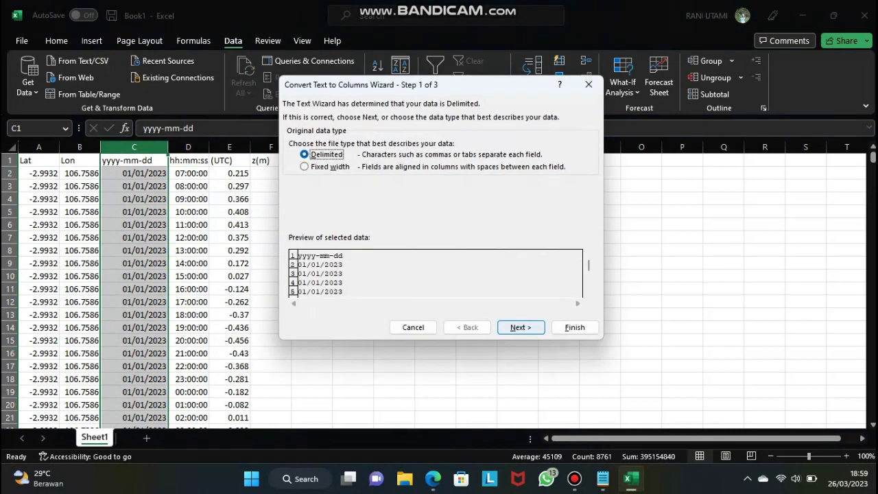
click(521, 328)
click(293, 178)
key(space)
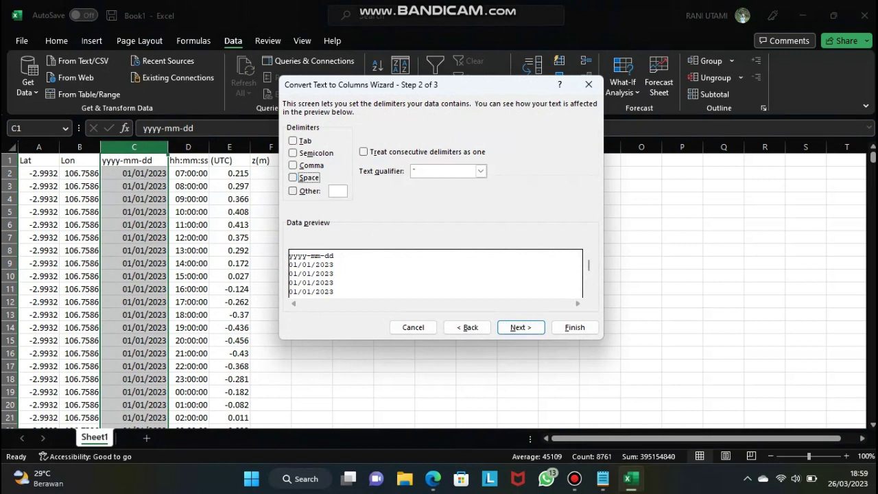
key(alt+o)
text(/)
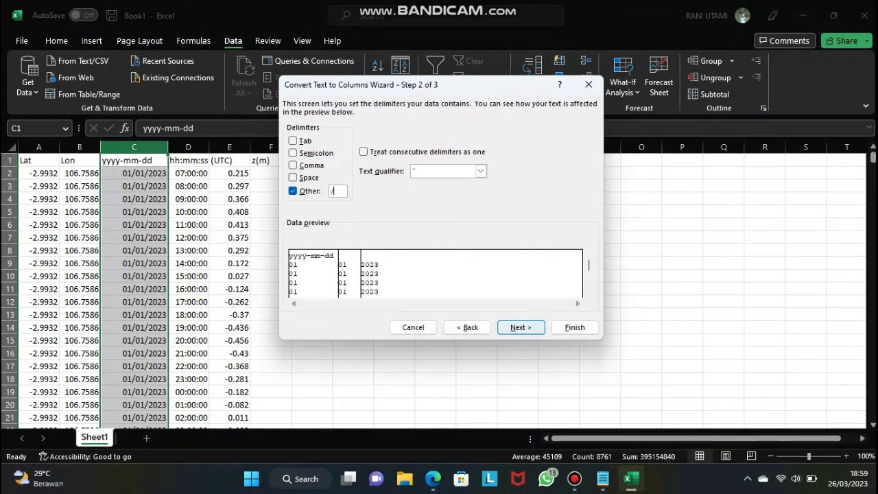
key(Return)
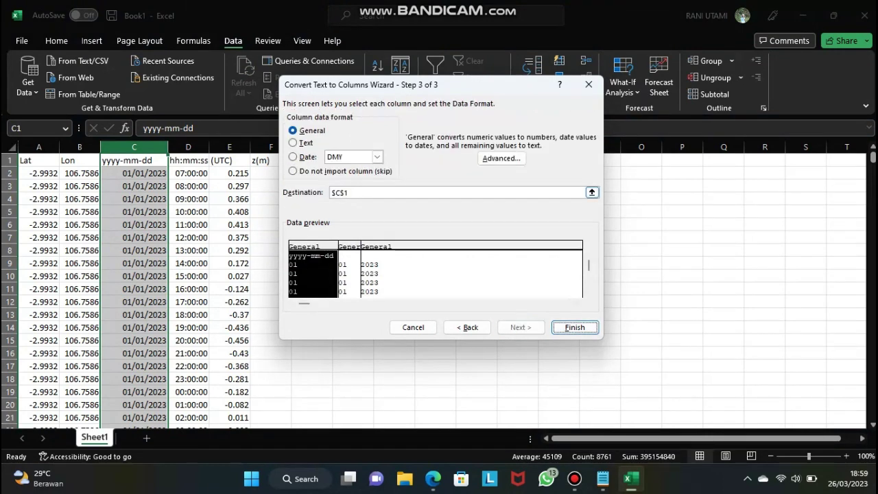
click(591, 192)
drag(312, 147, 405, 147)
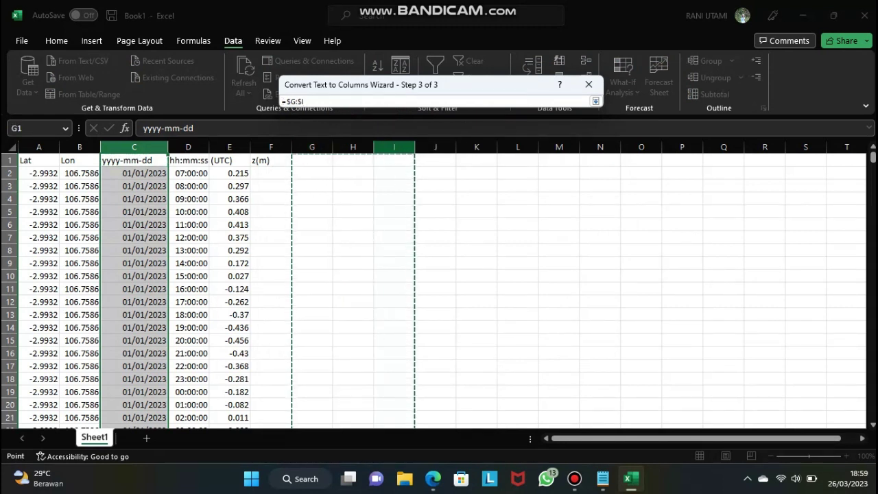
click(595, 101)
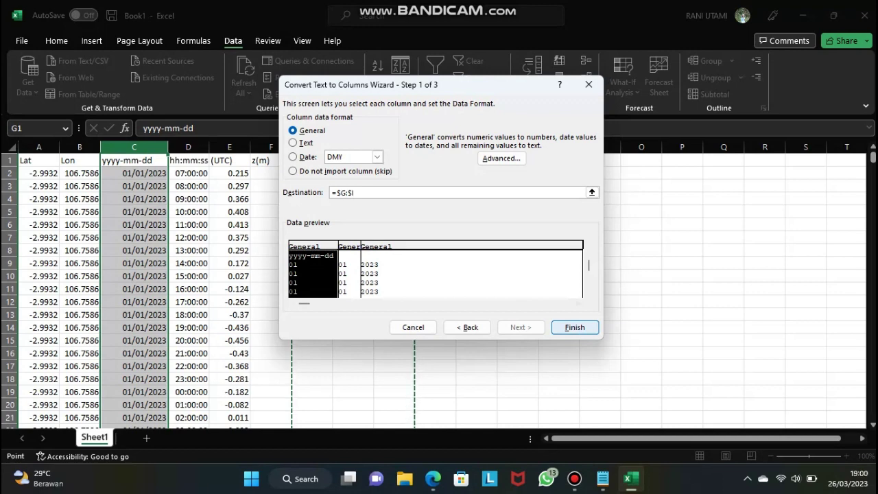
click(575, 328)
Step: Delete column F, which holds only the z(m) header
click(271, 173)
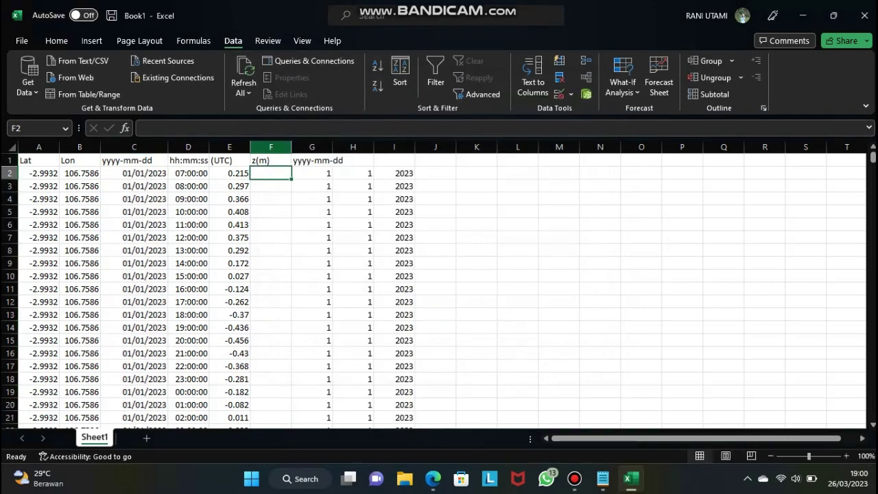
click(271, 147)
right_click(270, 147)
click(312, 299)
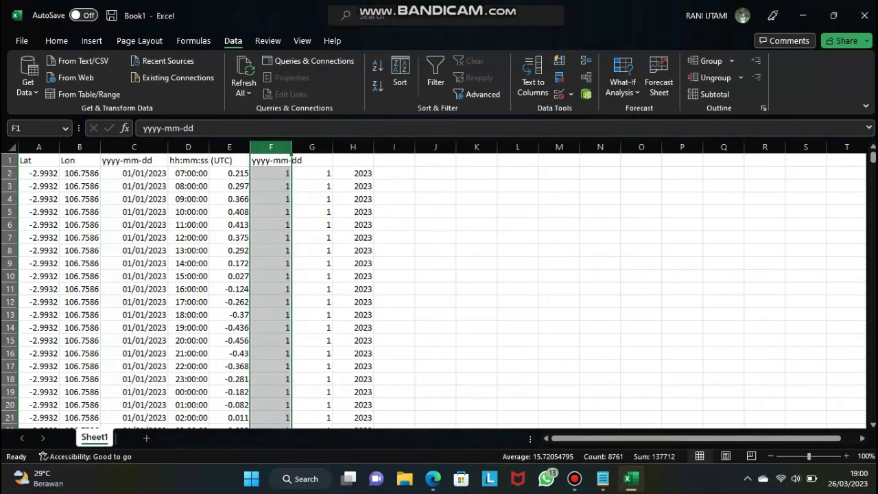
Step: Title the three split date columns Hari, Bulan and Tahun in cells F1, G1 and H1
drag(196, 128, 142, 128)
text(Hari)
click(312, 159)
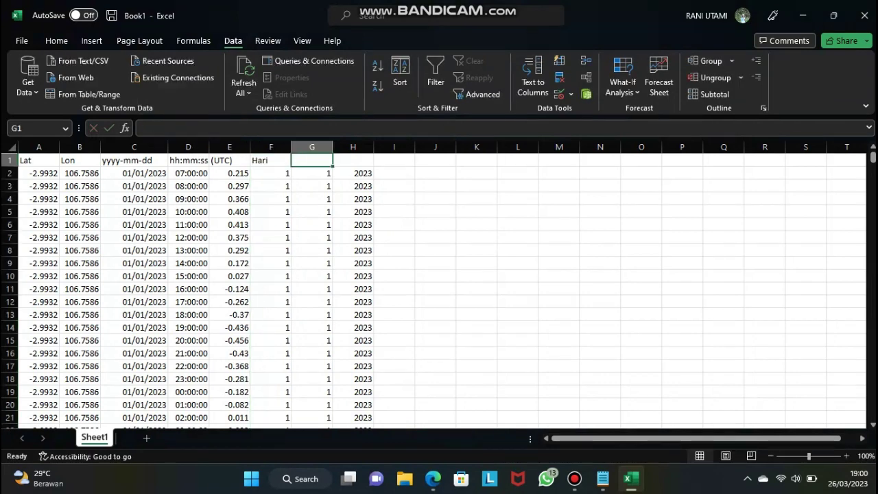
text(Bulan)
key(Tab)
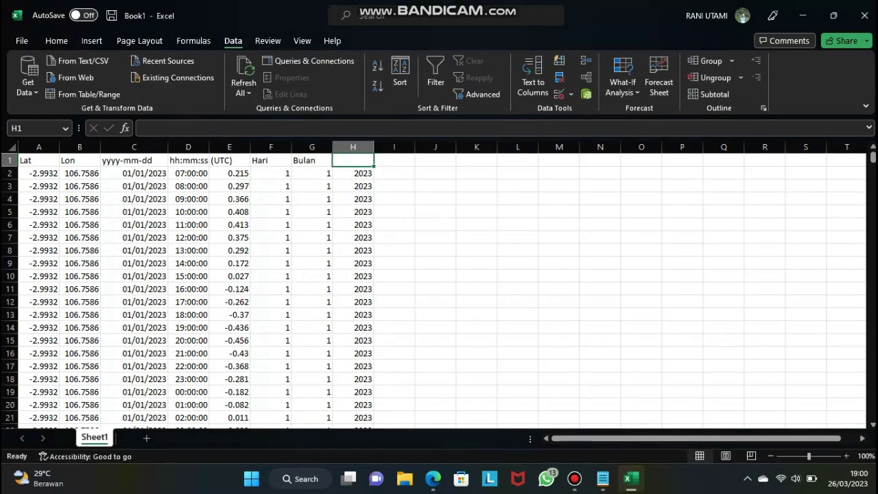
text(Tahun)
Step: Delete the original yyyy-mm-dd column C
click(134, 147)
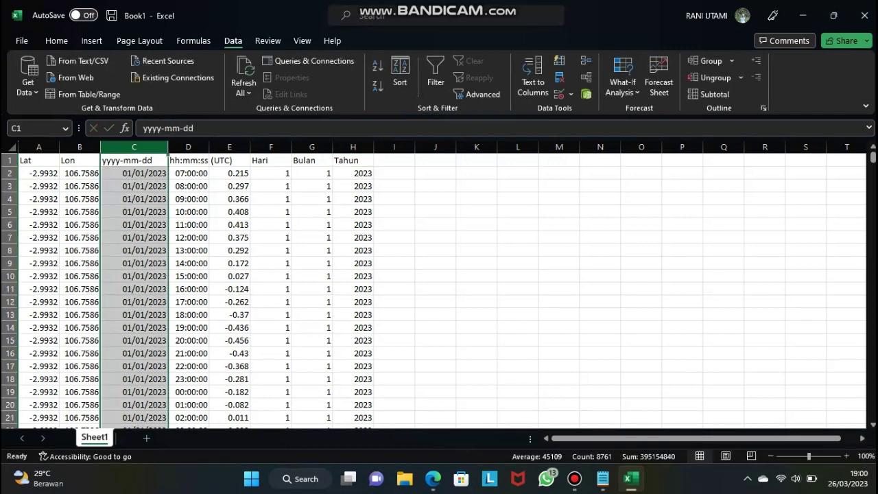
right_click(133, 147)
click(166, 299)
click(409, 289)
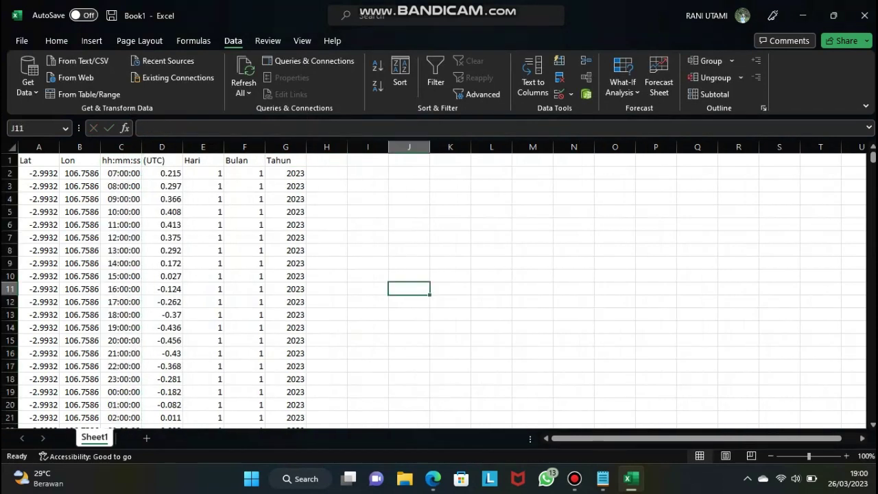
Step: Replace the (UTC) header in cell D1 with Ketinggian (m)
click(162, 161)
text(Ketingg)
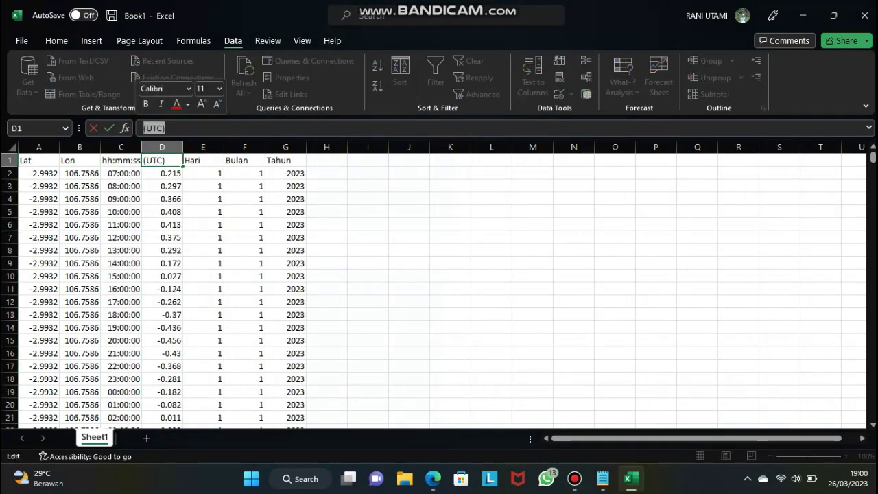
text(ian (m))
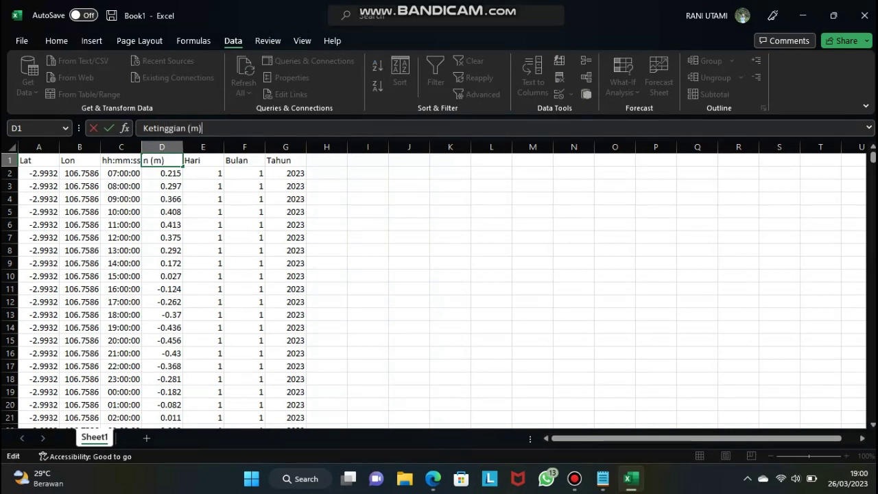
click(368, 237)
Step: Adjust the column widths, widening Lat, Lon and Ketinggian (m) and narrowing Hari and Bulan
drag(183, 146, 214, 147)
click(38, 160)
drag(60, 147, 124, 147)
click(463, 289)
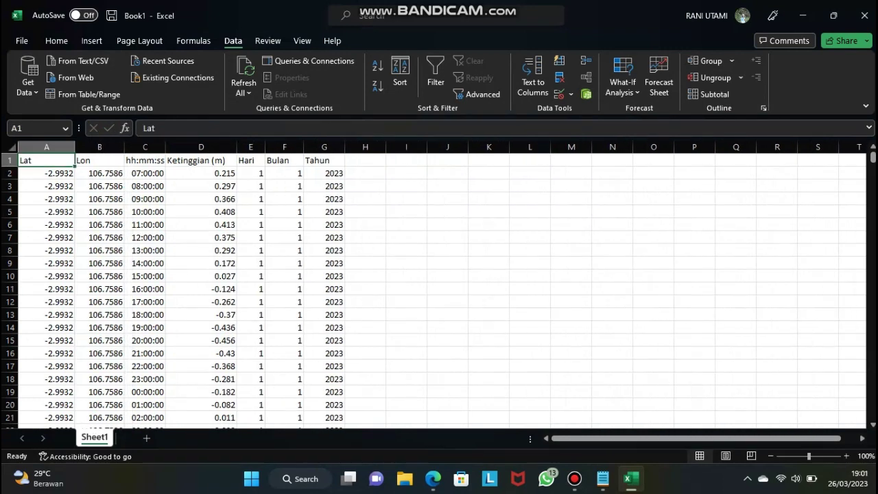
Step: Create a PivotTable from the whole data range Sheet1!$A$1:$G$8761 on a new worksheet
key(ctrl+shift+End)
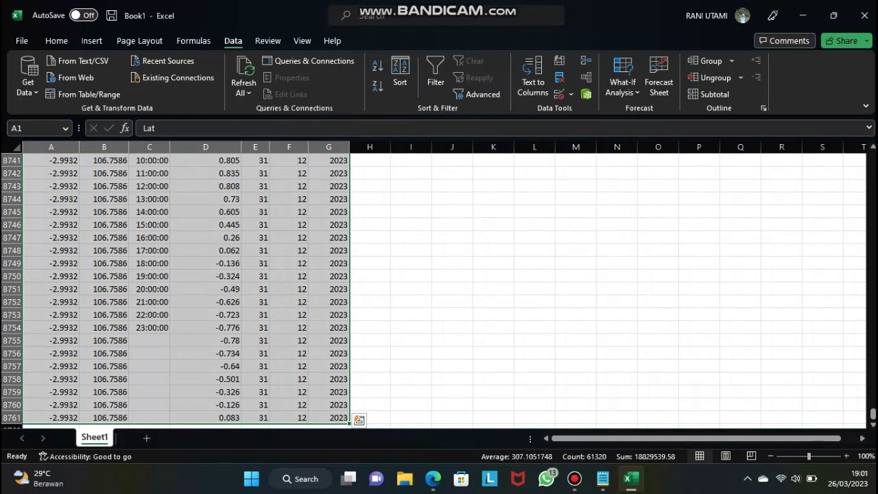
key(alt+n)
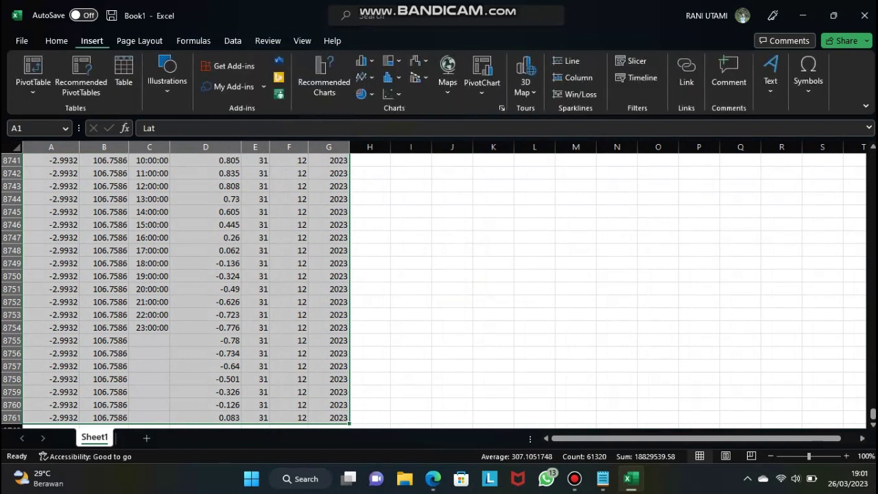
click(33, 67)
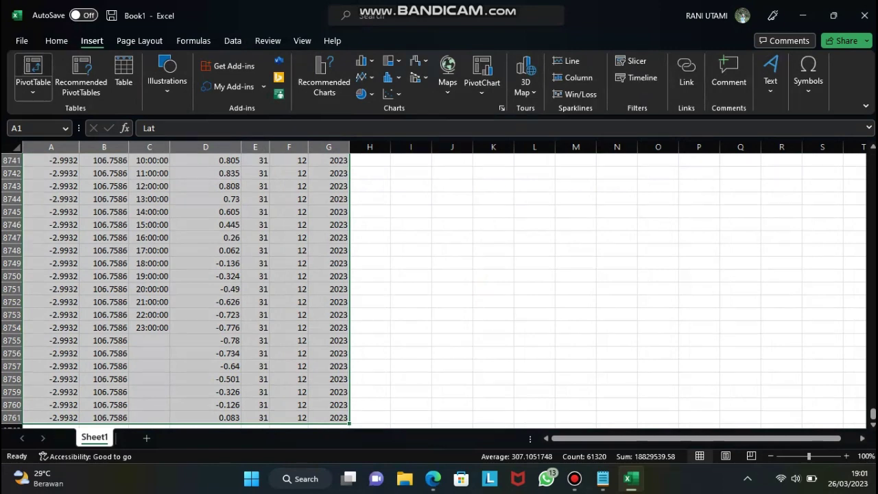
key(Tab)
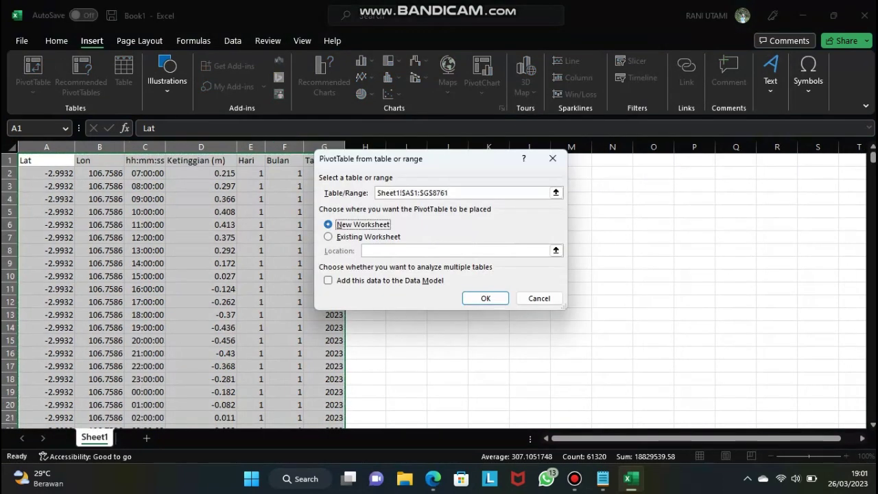
key(Return)
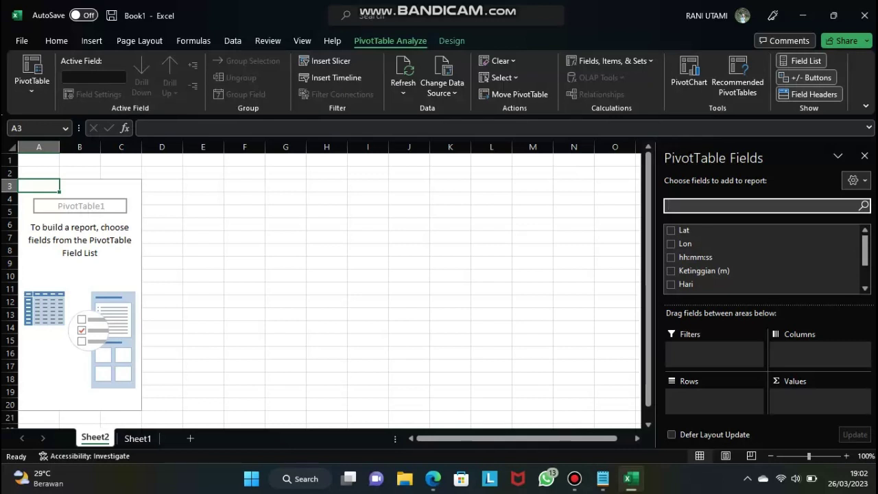
Step: Use the Tahun and Bulan fields as PivotTable filters and place Hari in the columns area
scroll(763, 258, down, 1)
drag(713, 272, 713, 350)
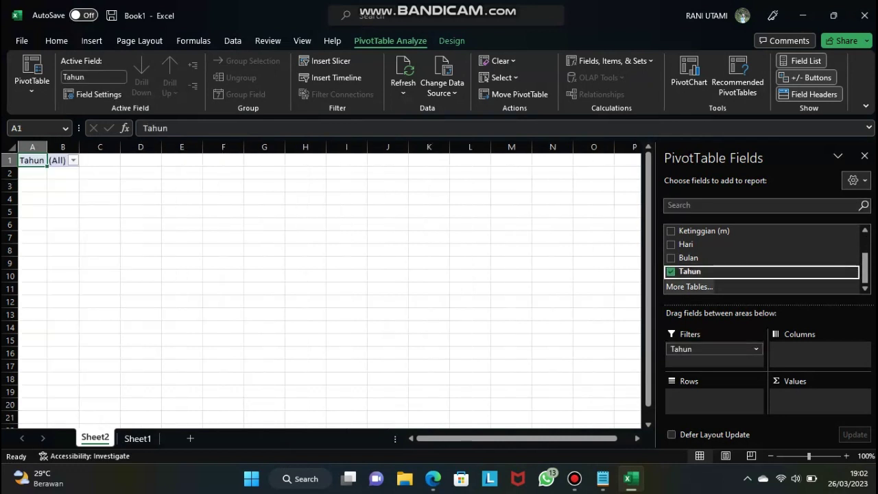
drag(713, 258, 713, 354)
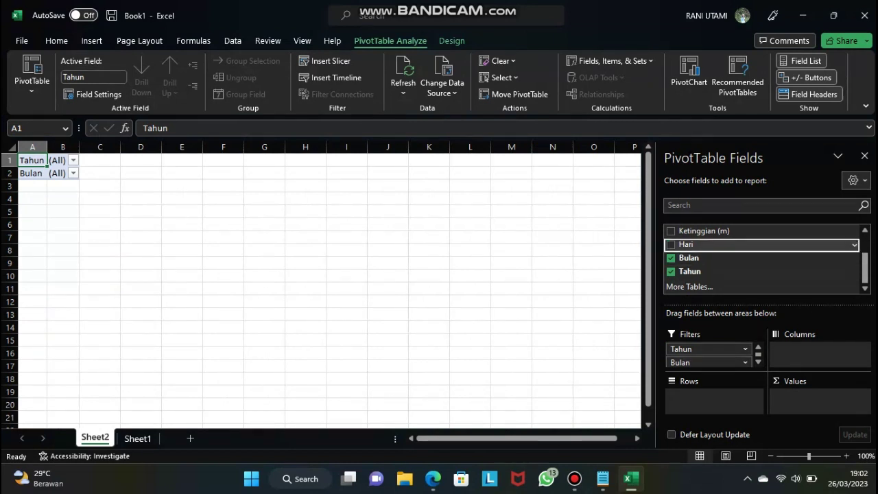
drag(685, 244, 817, 350)
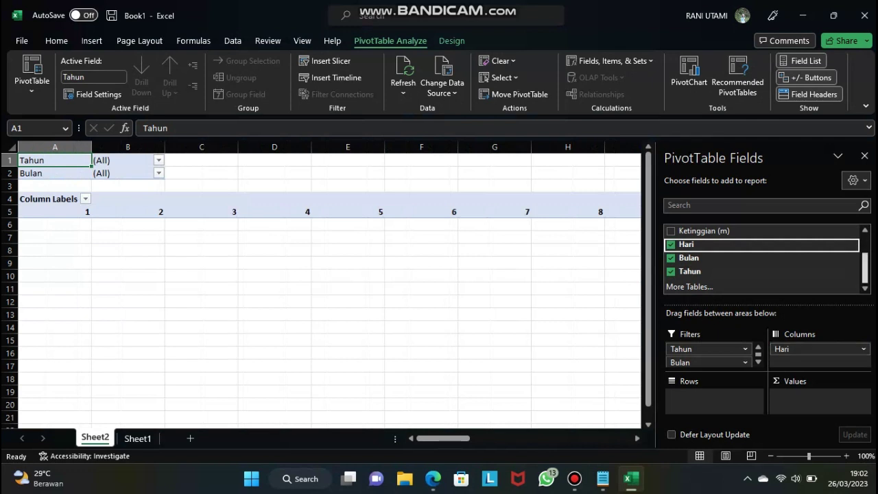
Step: Add hh:mm:ss to the PivotTable rows and Ketinggian (m) to its values
scroll(754, 253, up, 1)
click(696, 240)
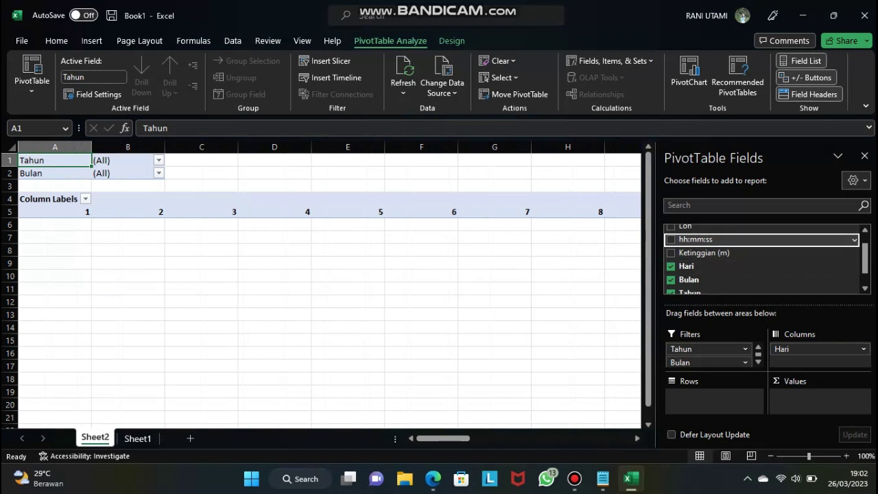
click(695, 239)
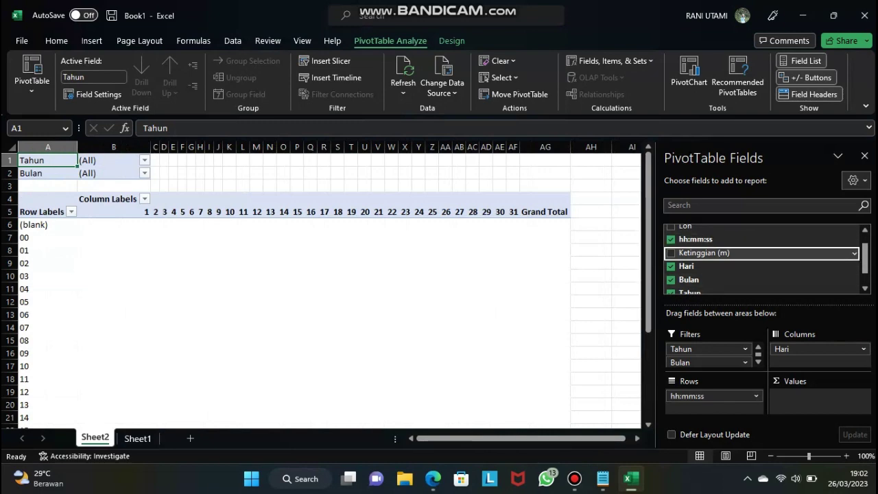
click(700, 253)
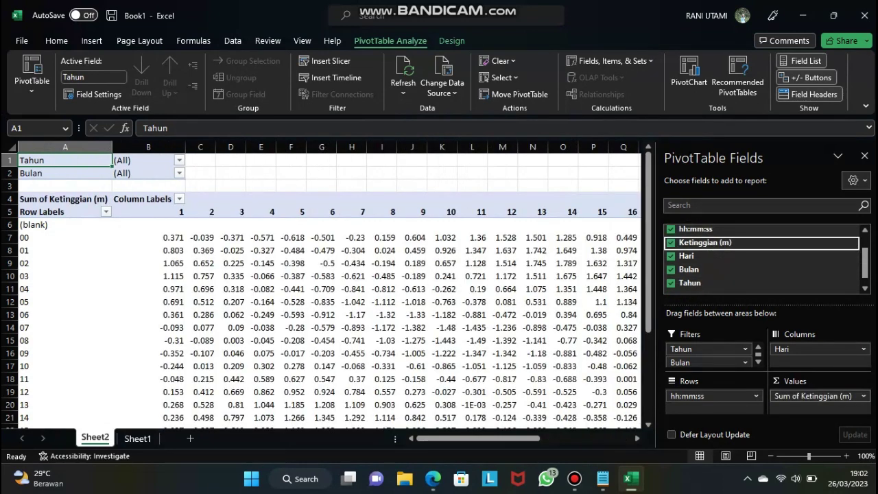
Step: In the value field settings for Ketinggian (m), choose Sum as the summary calculation
click(863, 396)
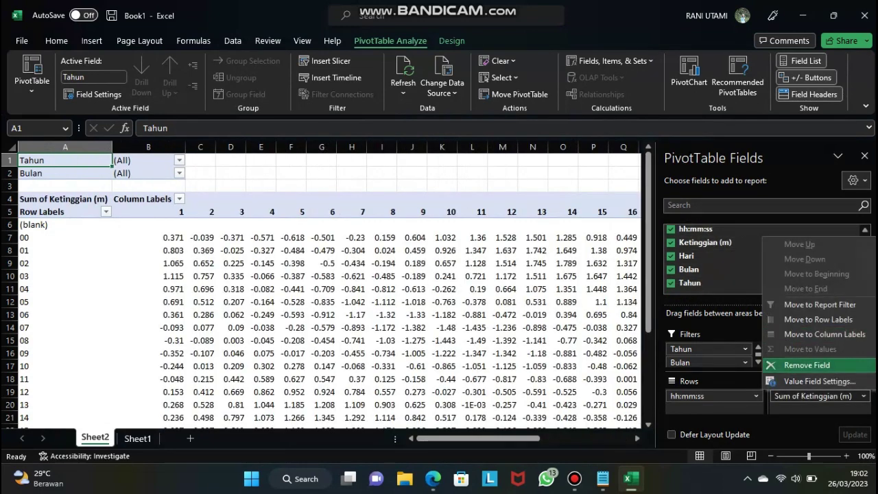
click(819, 380)
click(354, 221)
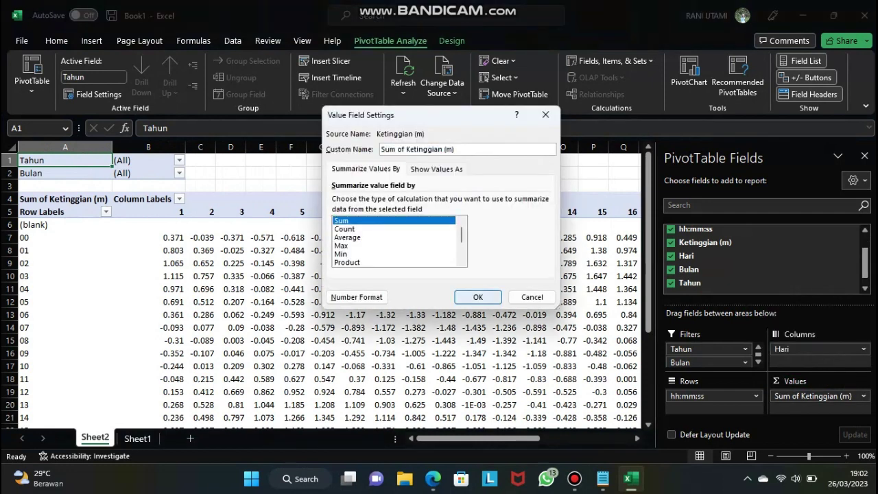
click(478, 296)
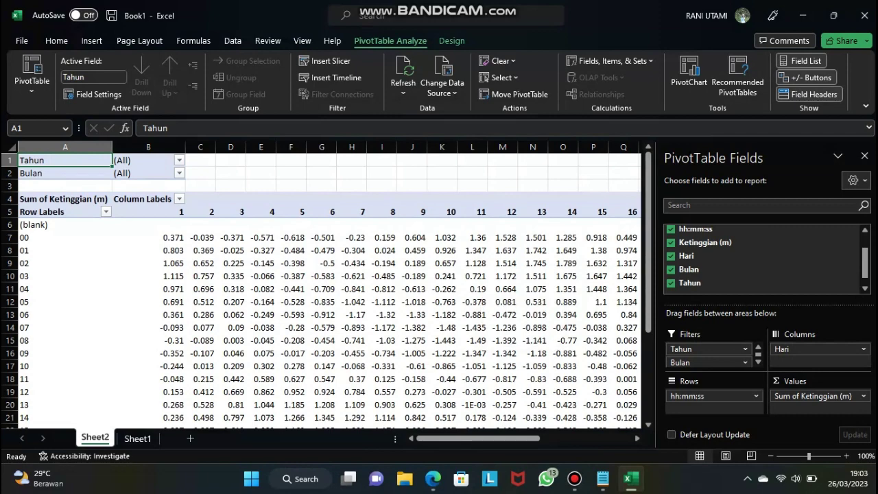
Step: Filter the PivotTable row labels to exclude the (blank) and >00/01/1900 entries
mouse_move(478, 438)
mouse_down()
mouse_move(505, 438)
mouse_move(478, 439)
mouse_up()
click(106, 212)
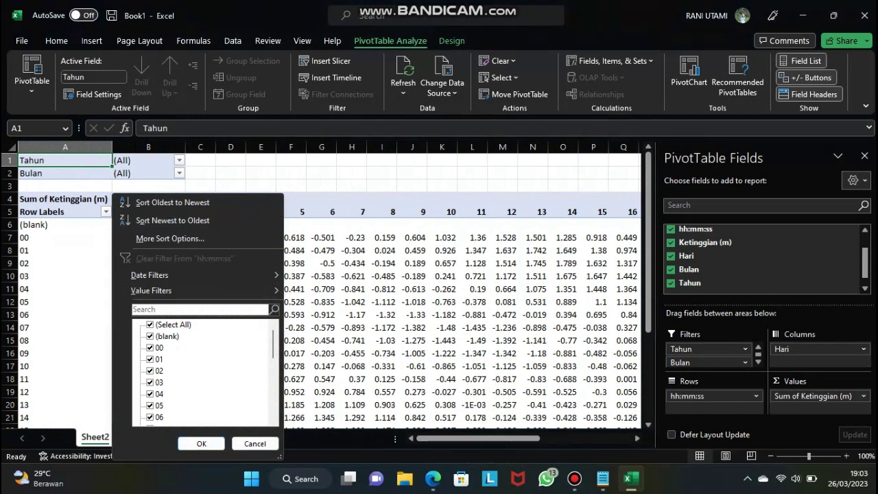
click(150, 336)
scroll(202, 371, down, 6)
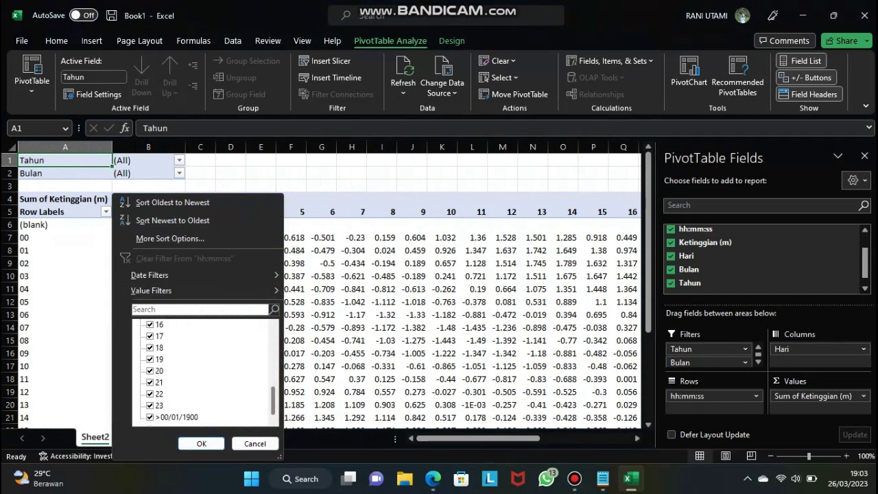
click(151, 417)
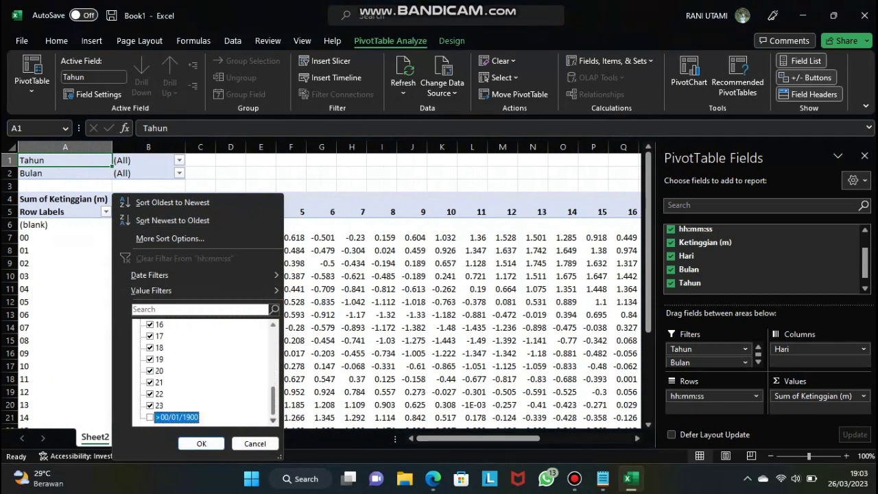
scroll(202, 371, up, 6)
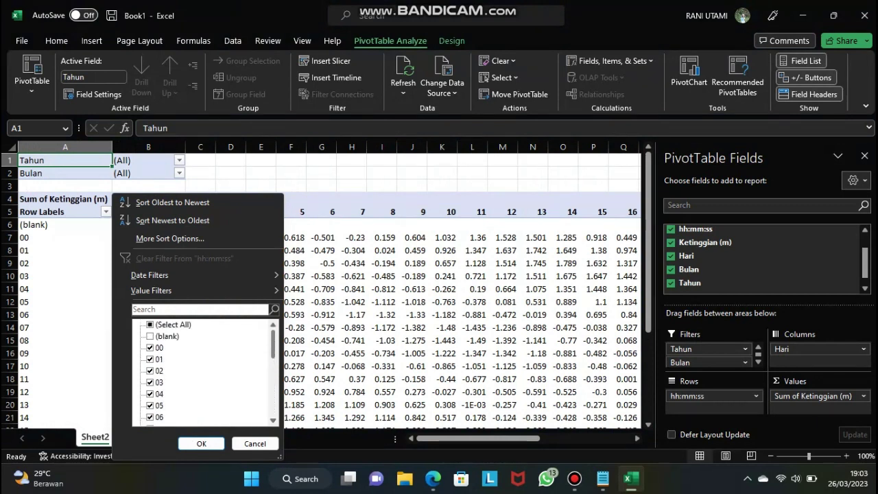
click(201, 443)
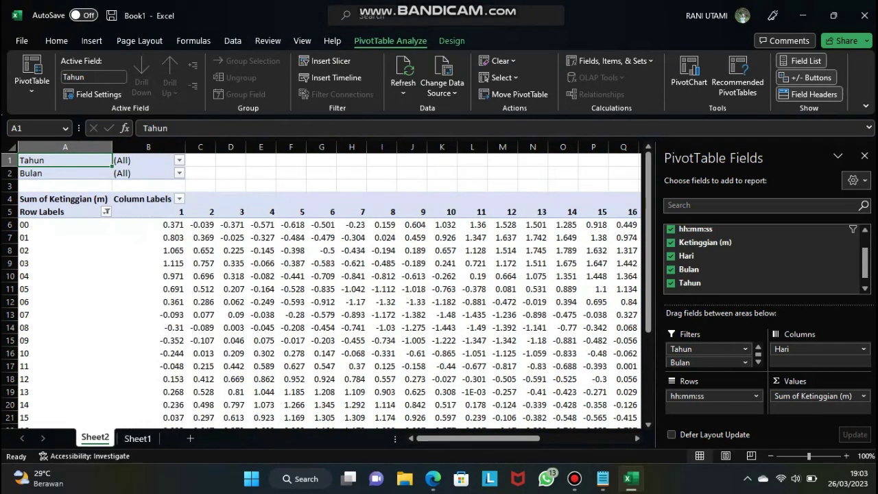
Step: Filter the PivotTable to year 2023 in Tahun and month 6 in Bulan
click(179, 161)
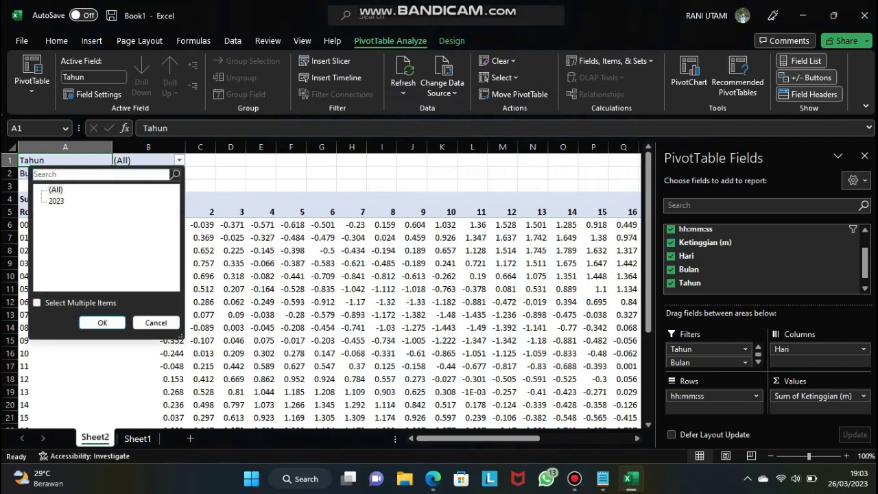
click(56, 201)
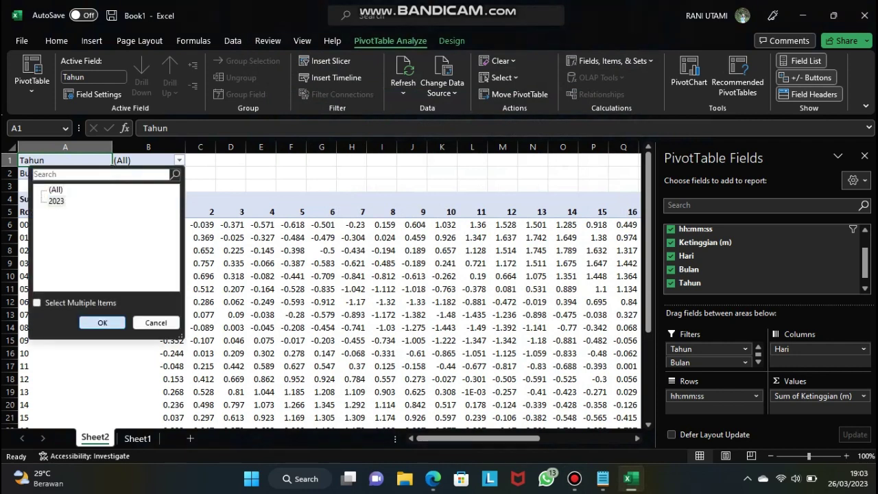
click(102, 322)
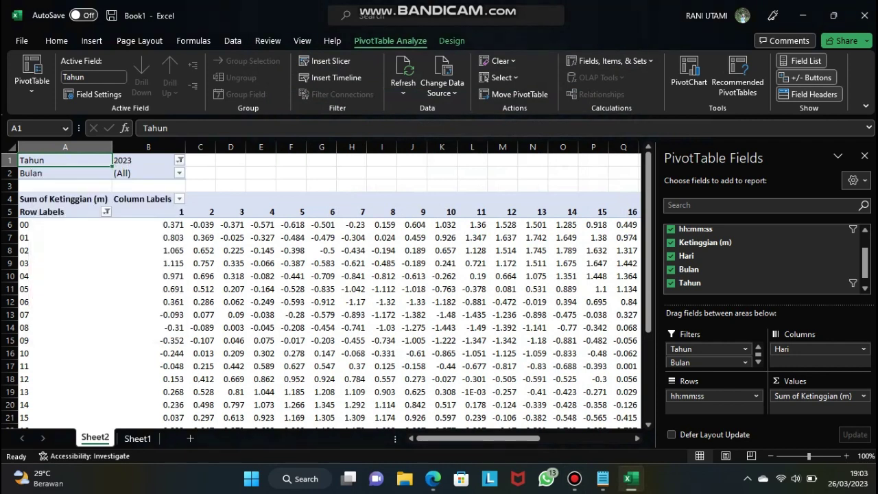
click(179, 174)
drag(174, 237, 174, 249)
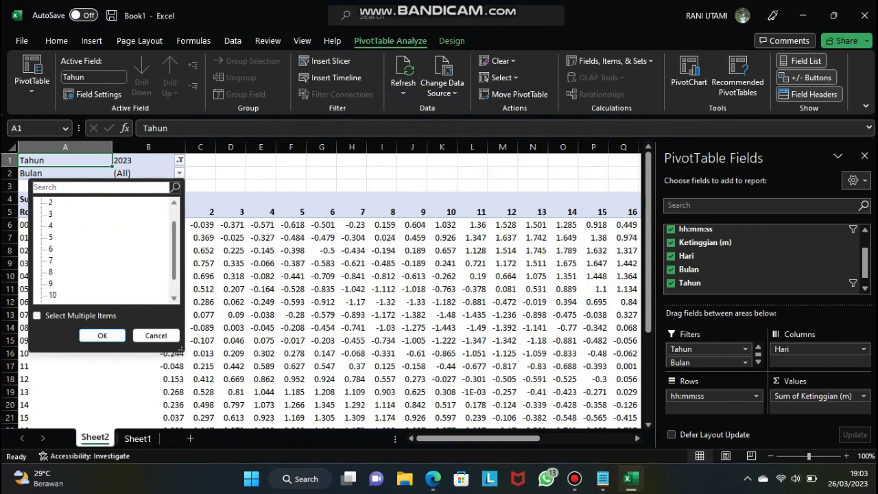
click(50, 248)
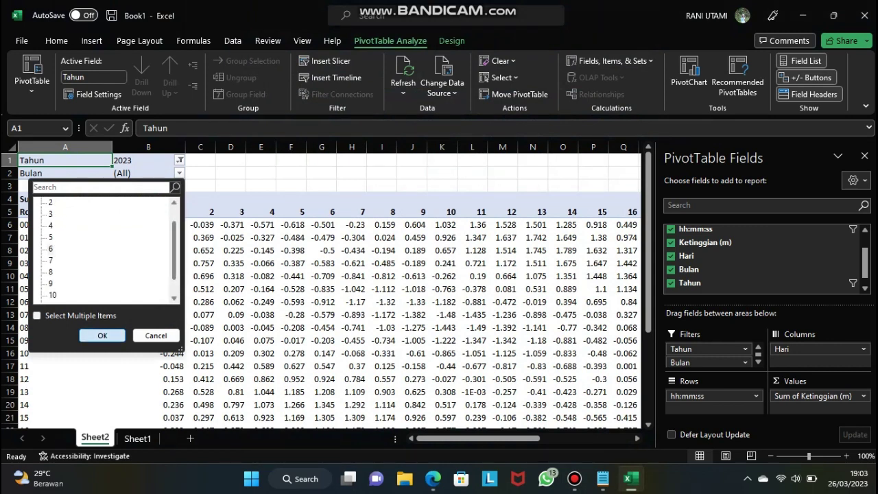
click(102, 336)
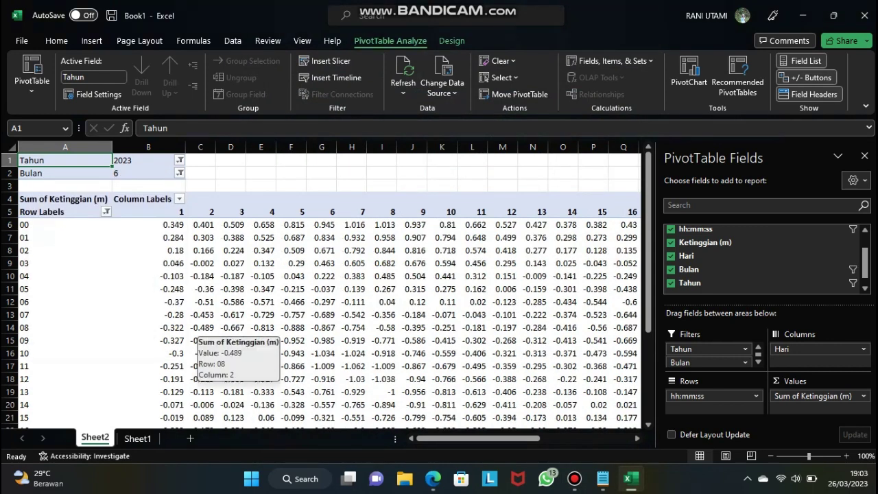
Step: Review which hours and days are included in the PivotTable's row label and column label filters
mouse_move(477, 437)
mouse_down()
mouse_move(573, 438)
mouse_move(477, 438)
mouse_up()
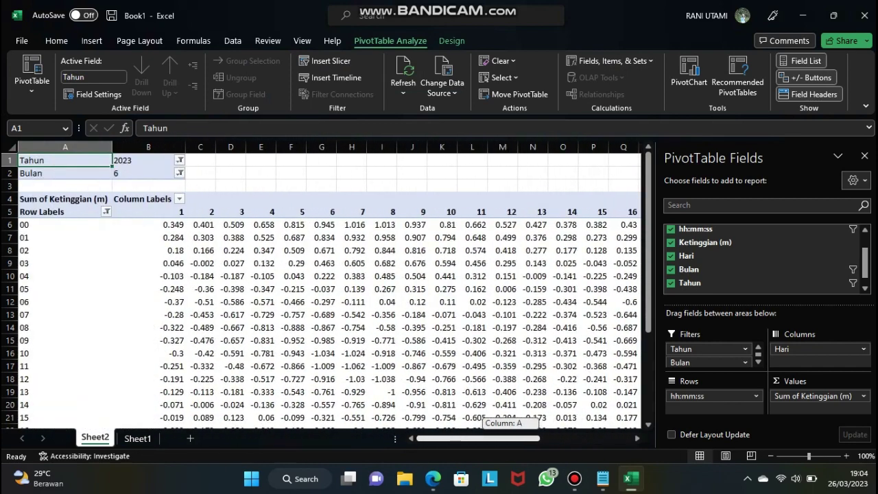
mouse_move(648, 271)
mouse_down()
mouse_move(648, 295)
mouse_move(648, 275)
mouse_up()
click(56, 225)
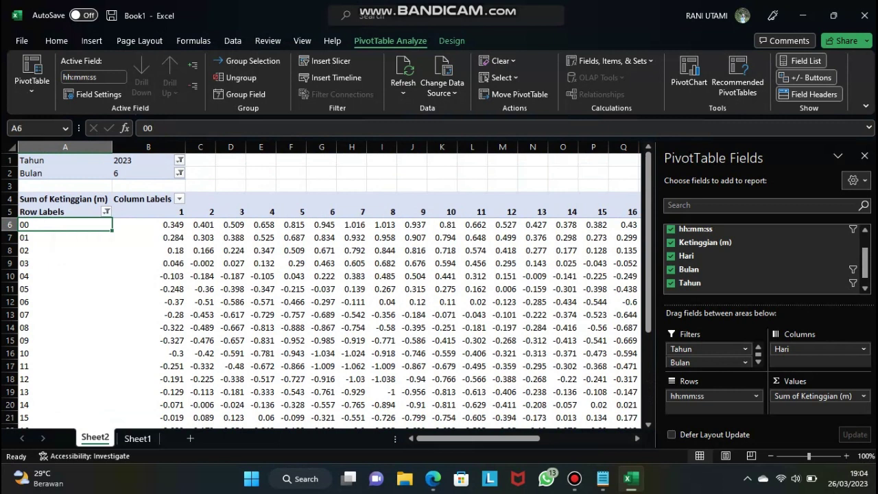
click(106, 212)
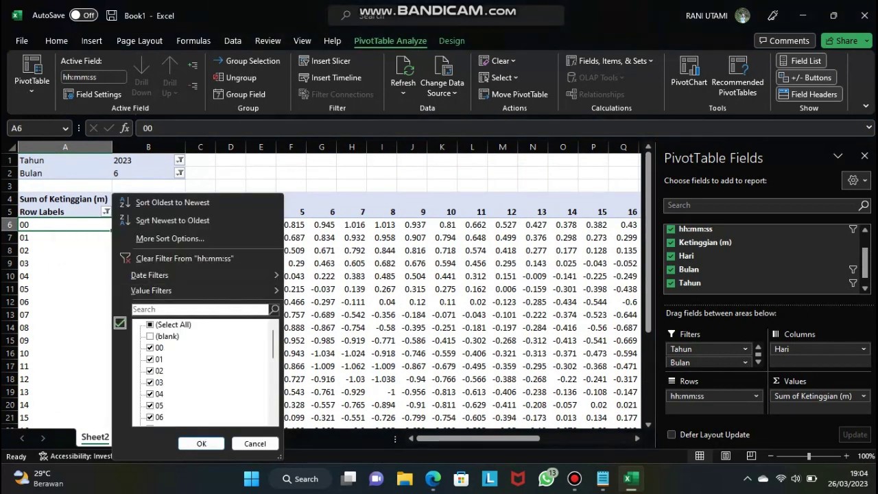
scroll(205, 370, down, 6)
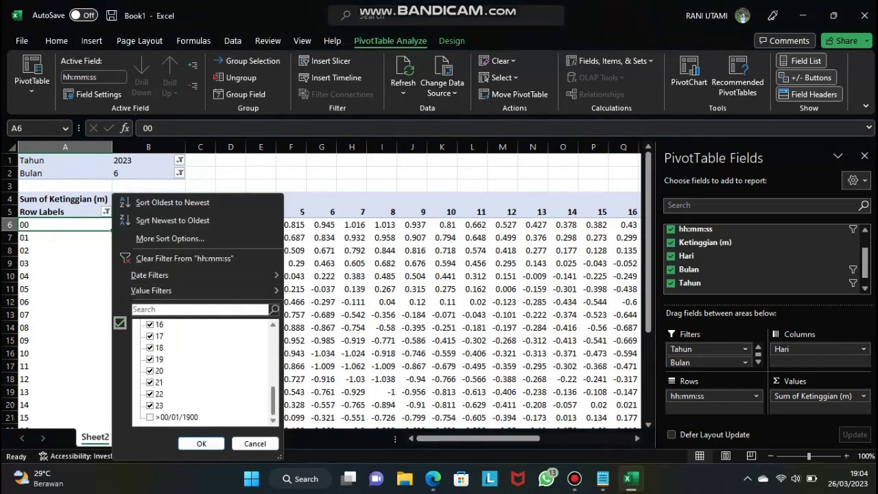
click(201, 444)
click(149, 276)
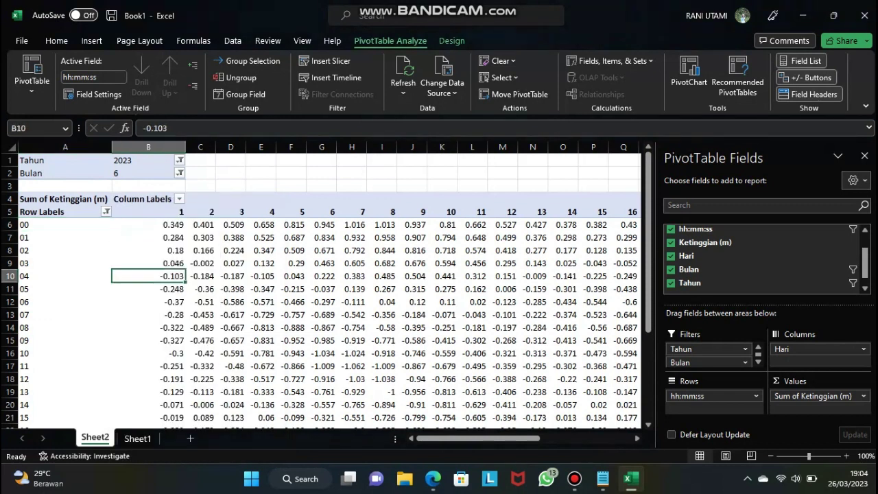
click(179, 199)
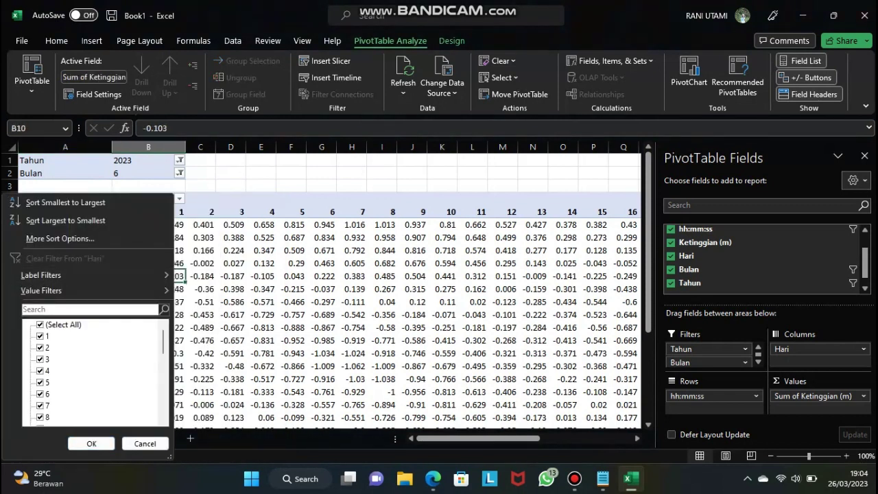
scroll(94, 374, down, 8)
scroll(96, 370, up, 8)
key(Escape)
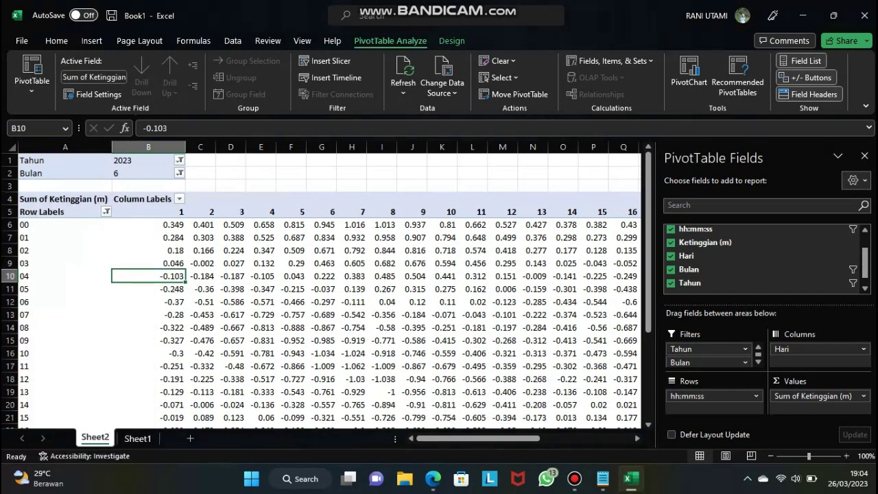
click(322, 251)
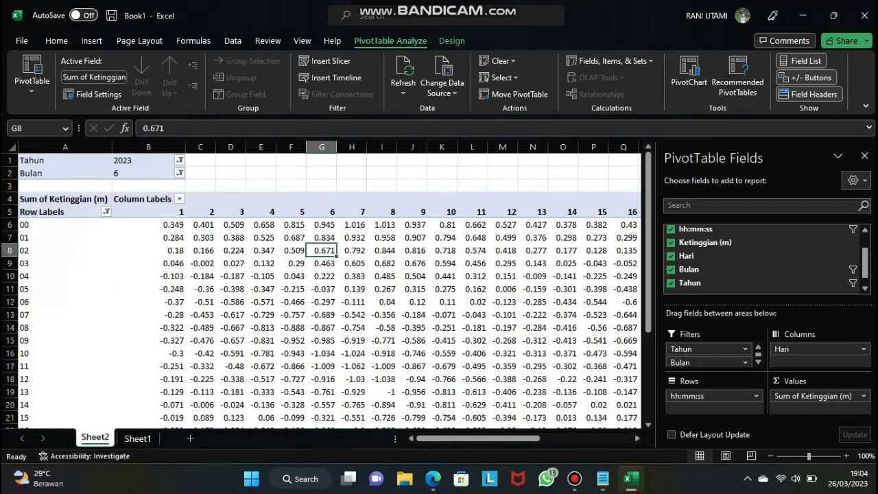
click(381, 173)
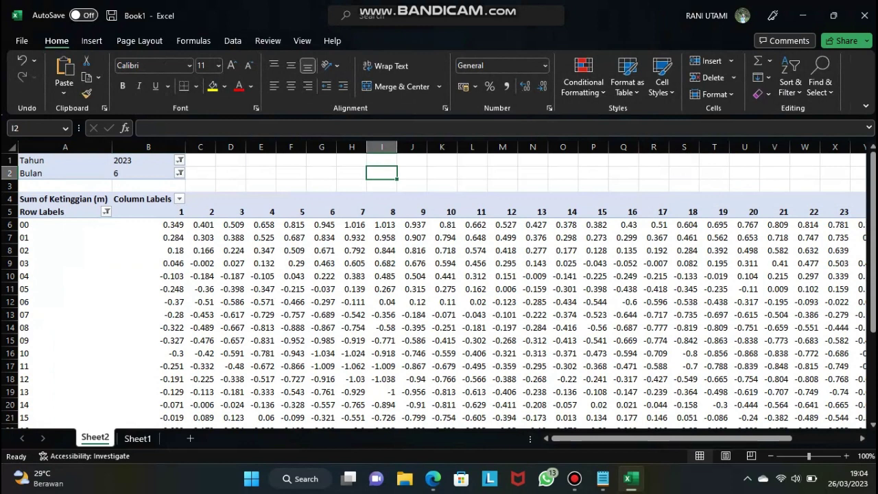
click(412, 237)
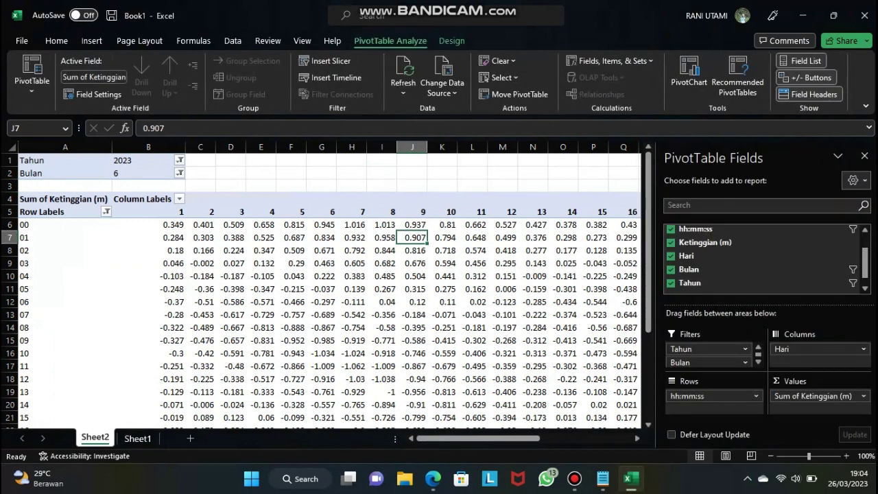
click(441, 173)
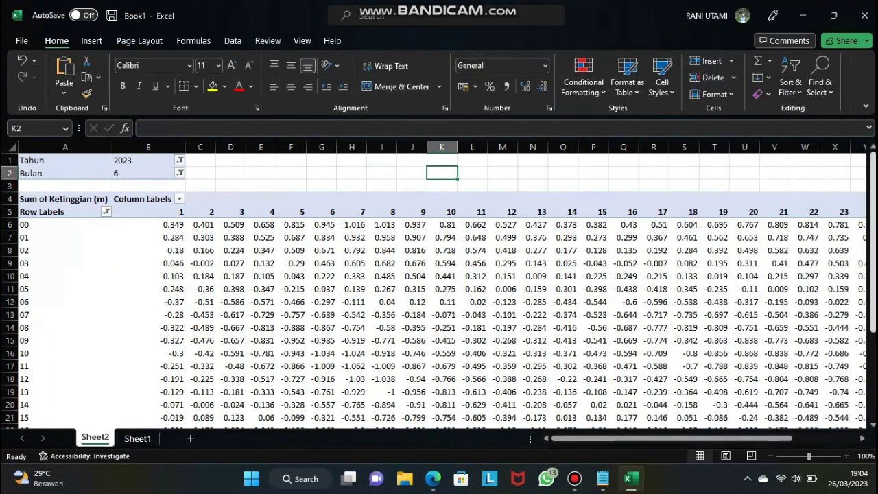
mouse_move(729, 438)
mouse_down()
mouse_move(794, 438)
mouse_move(727, 438)
mouse_up()
click(574, 478)
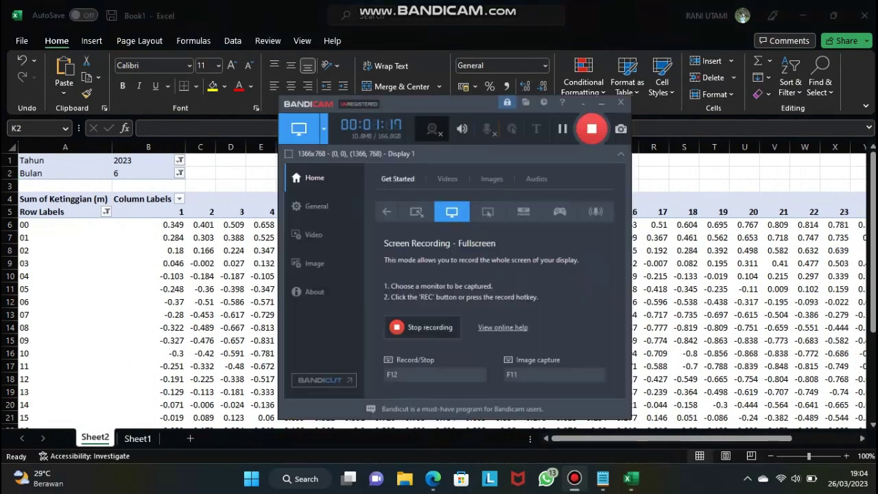
click(404, 310)
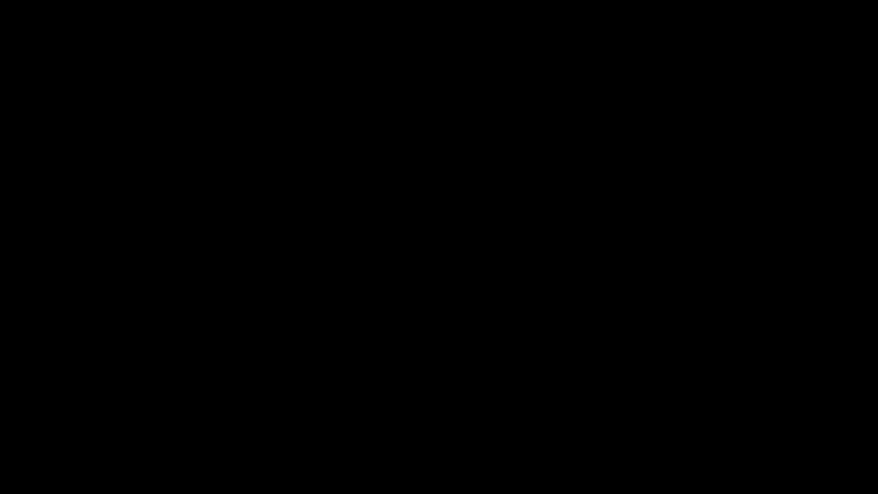